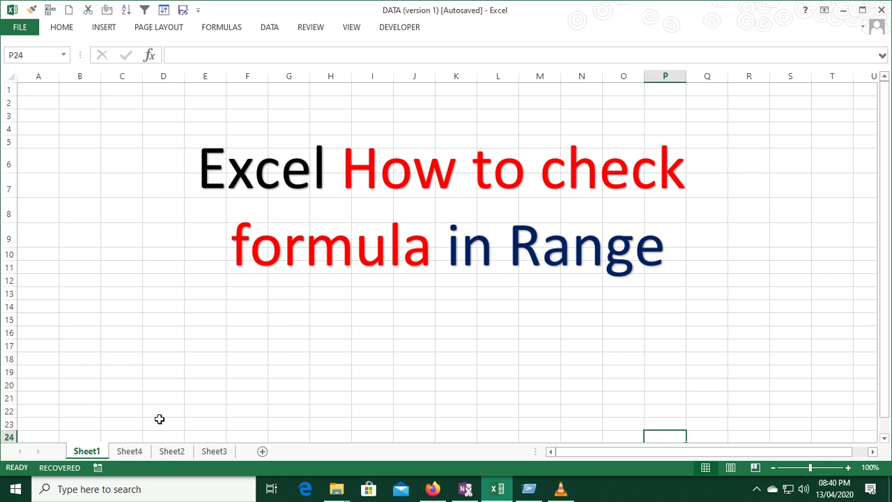
On Sheet4, widen column B and start a RANDBETWEEN formula in A3.
click(131, 452)
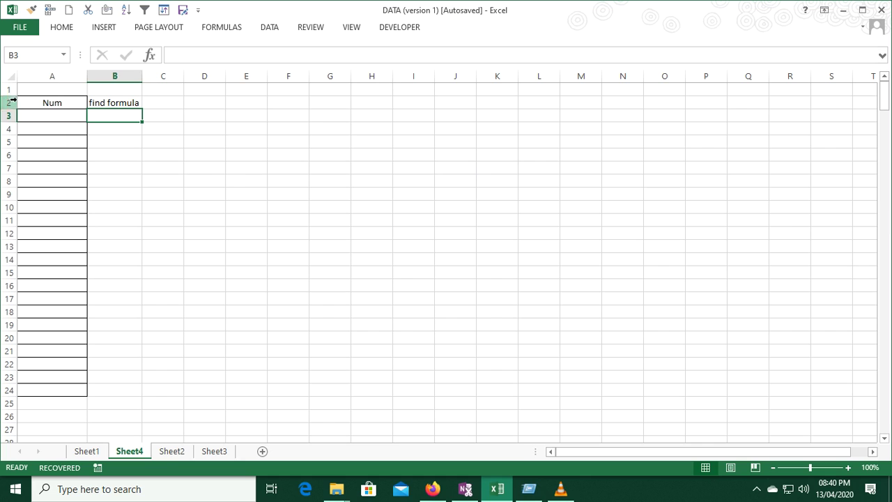
drag(139, 81, 163, 81)
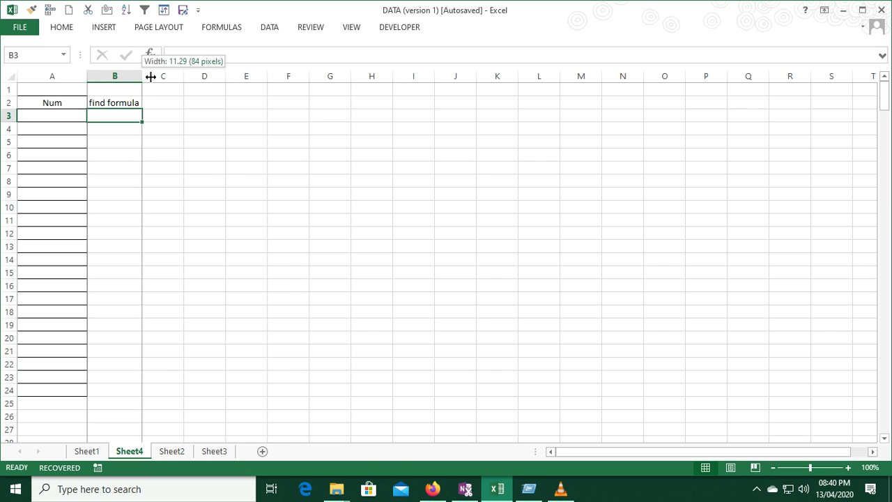
click(26, 116)
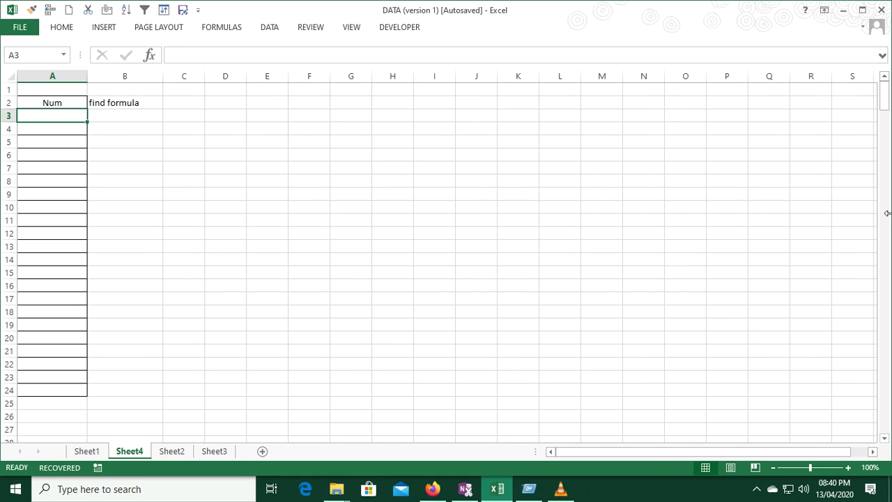
text(=ran)
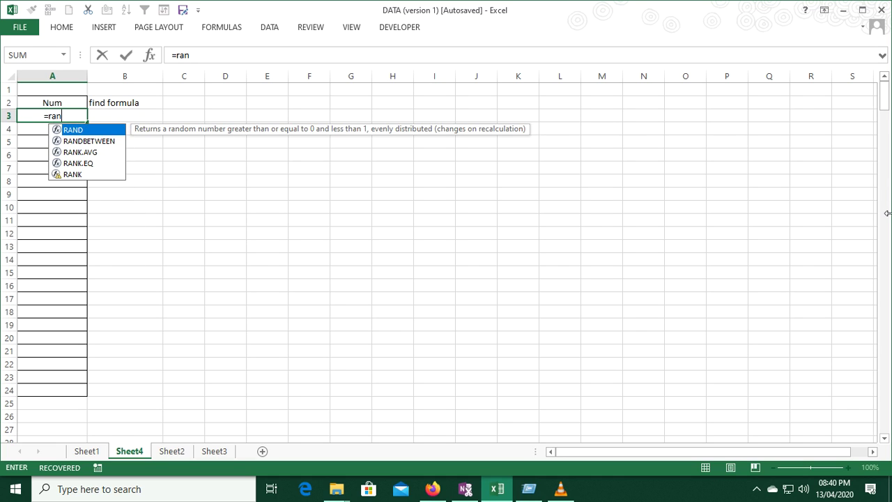
key(Down)
key(Tab)
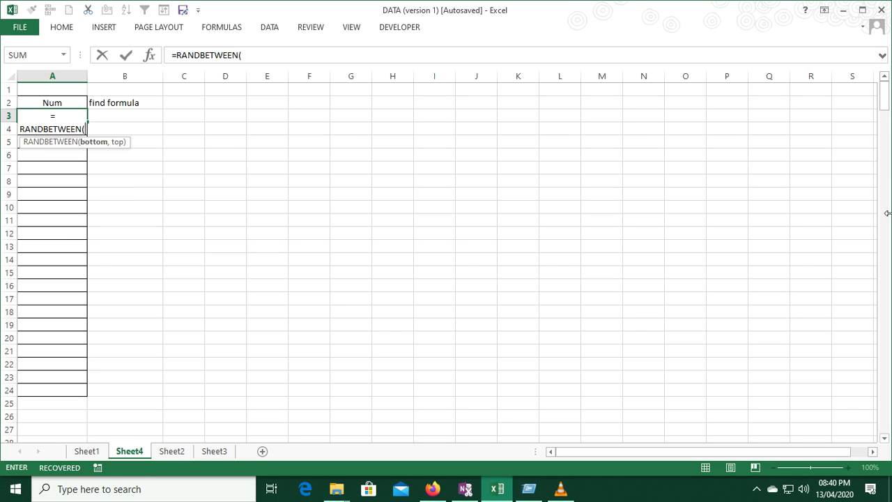
text(,)
key(Return)
key(Up)
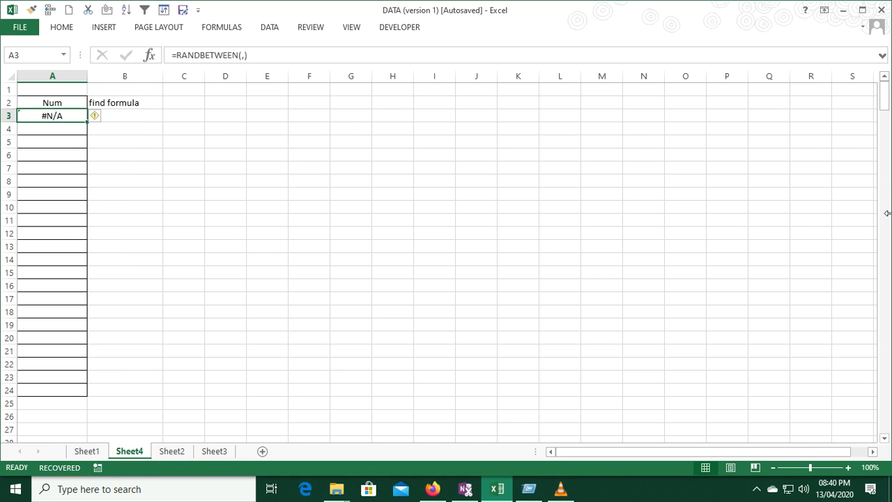
Enter =RANDBETWEEN(10,99) in cell A3.
text(=ran)
key(Down)
key(Tab)
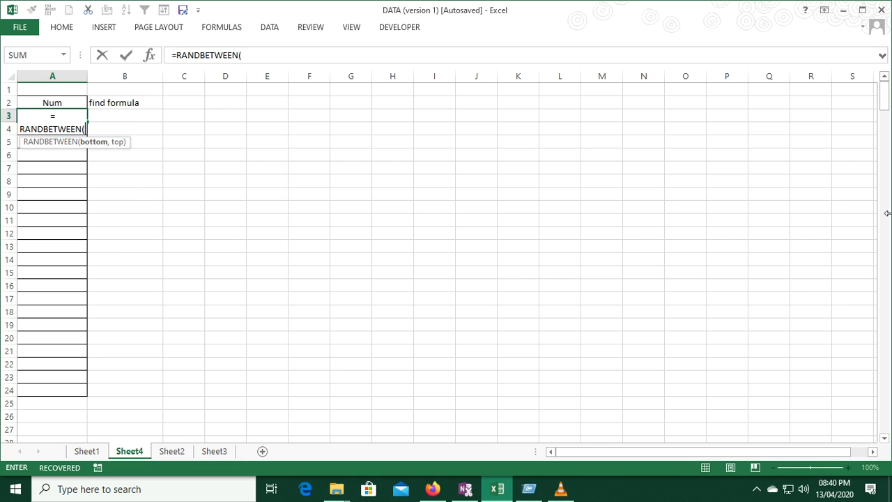
key(End)
key(End)
text(10)
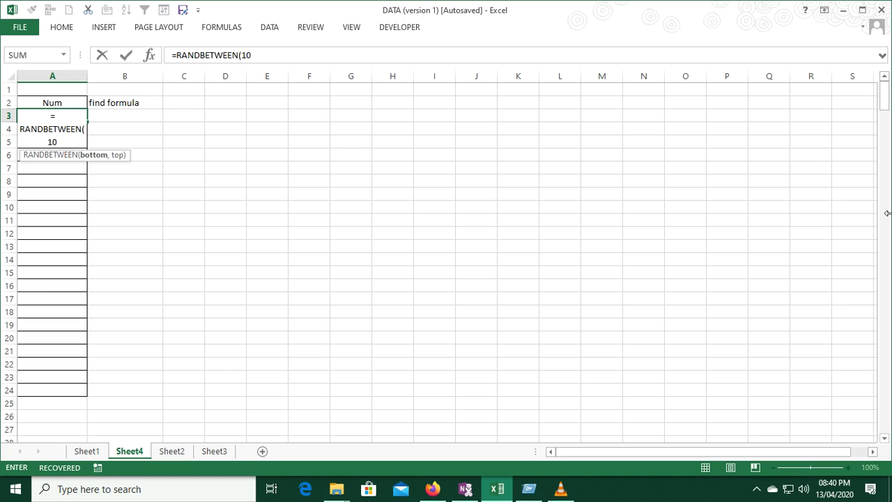
text(,99)
key(Return)
Fill the formula down to A24, then paste A3:A24 back as values and number formats.
key(Up)
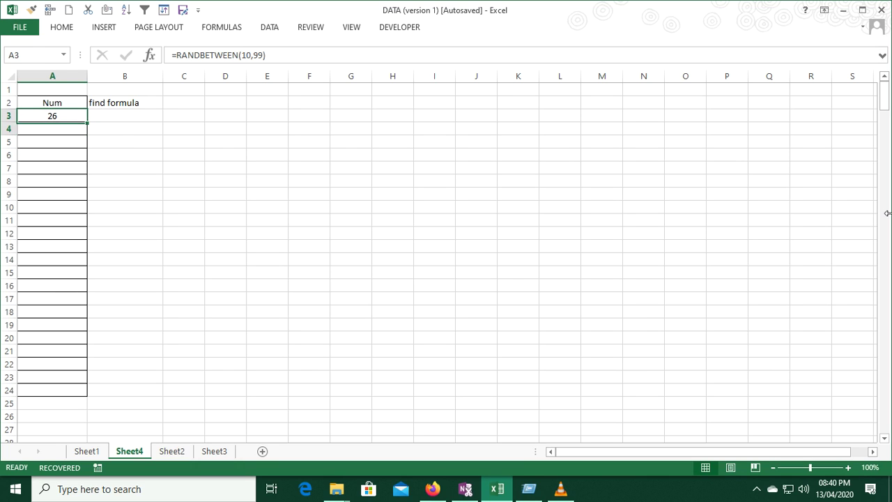
key(shift+Down)
key(shift+Down)
key(shift+Down)
key(shift+Down)
key(shift+Down)
key(shift+Down)
key(shift+Down)
key(shift+Down)
key(shift+Down)
key(shift+Down)
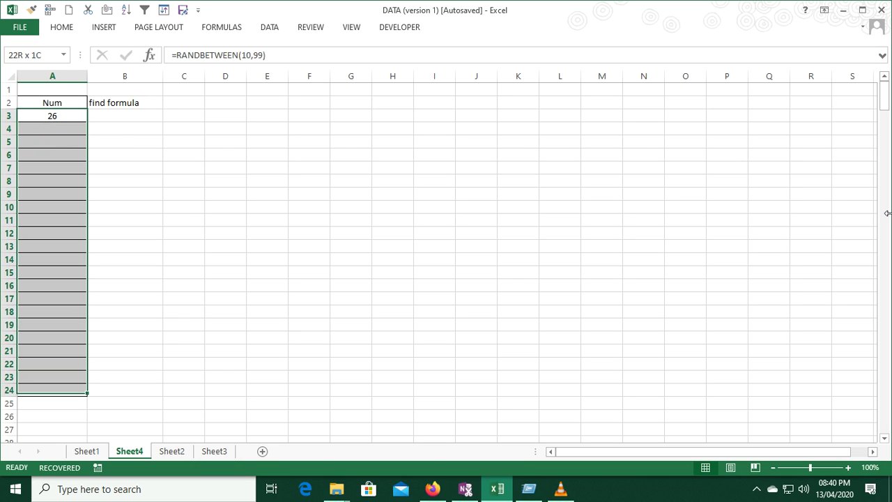
key(ctrl+d)
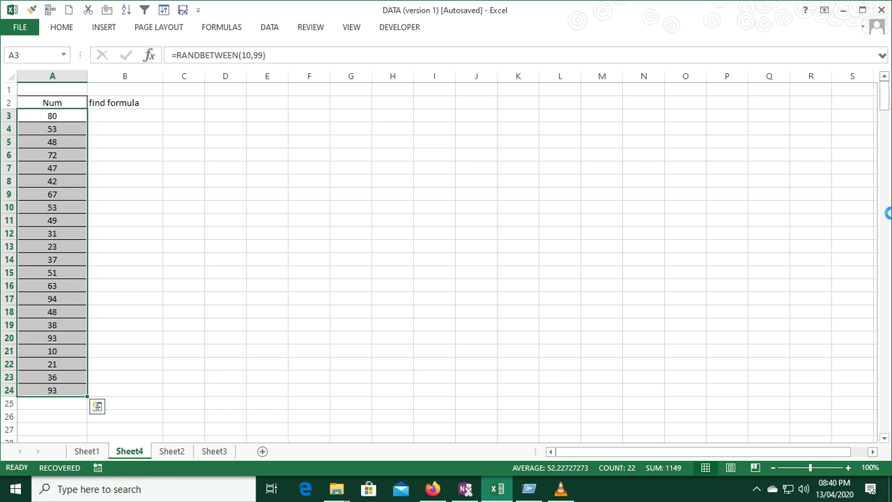
key(ctrl+c)
key(ctrl+alt+v)
key(u)
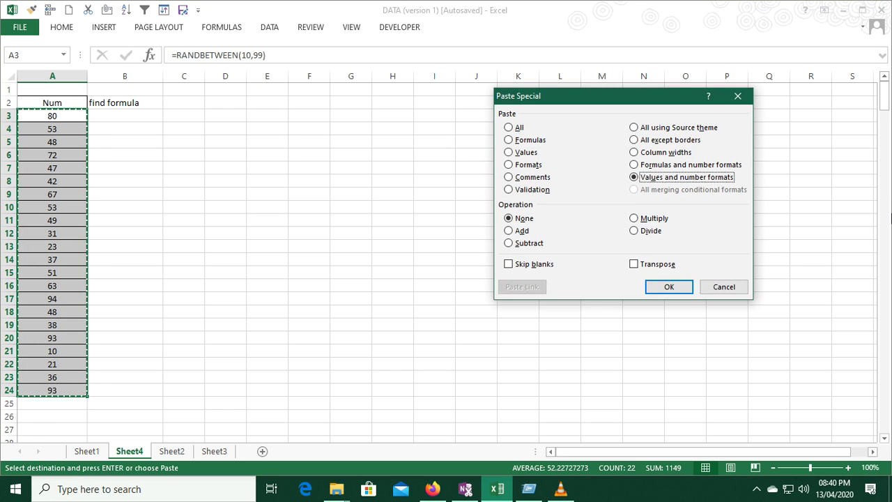
key(Return)
Enter the formulas =20*2 in A10, =10/2 in A20 and =15*2/2 in A24.
click(37, 209)
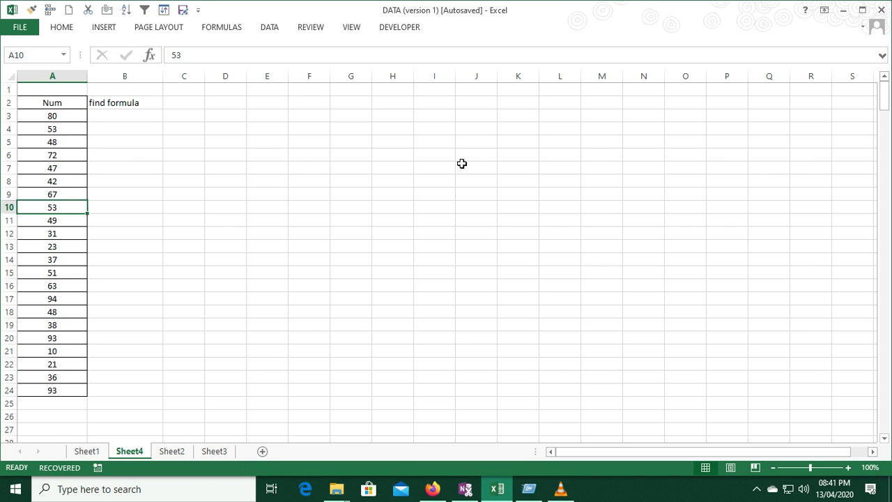
text(=)
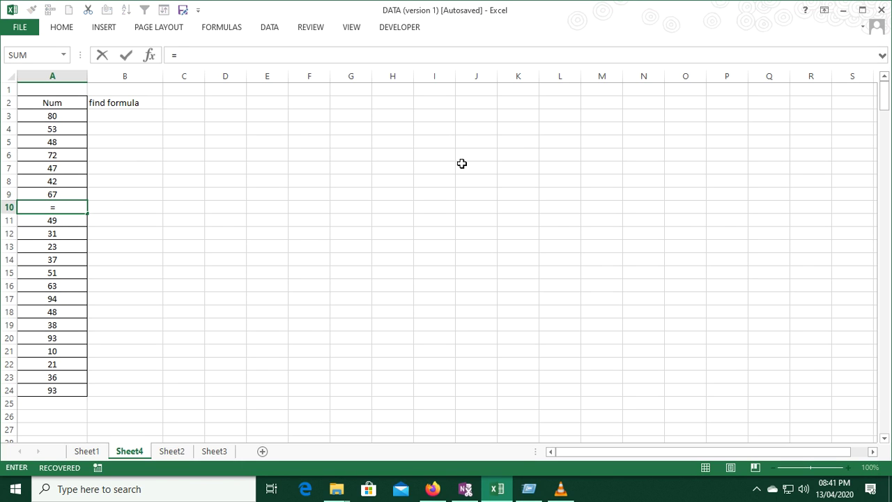
text(20| *)
key(BackSpace)
key(BackSpace)
key(BackSpace)
text(*2)
key(Return)
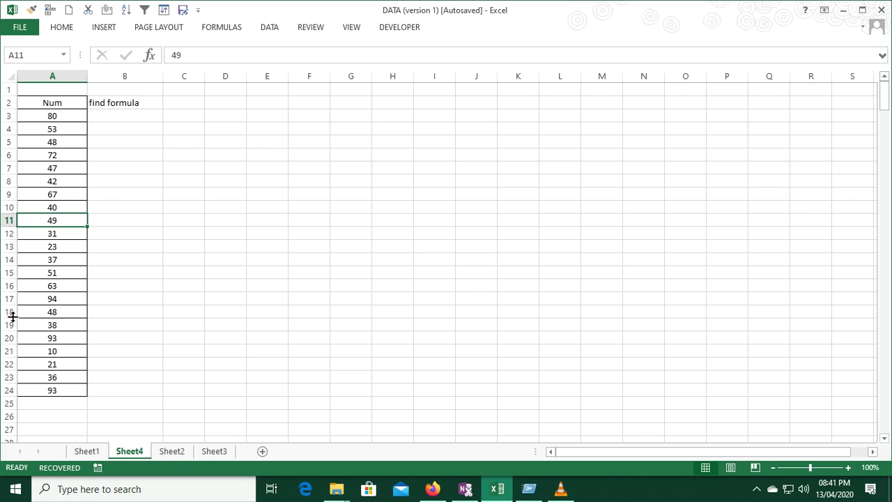
click(66, 334)
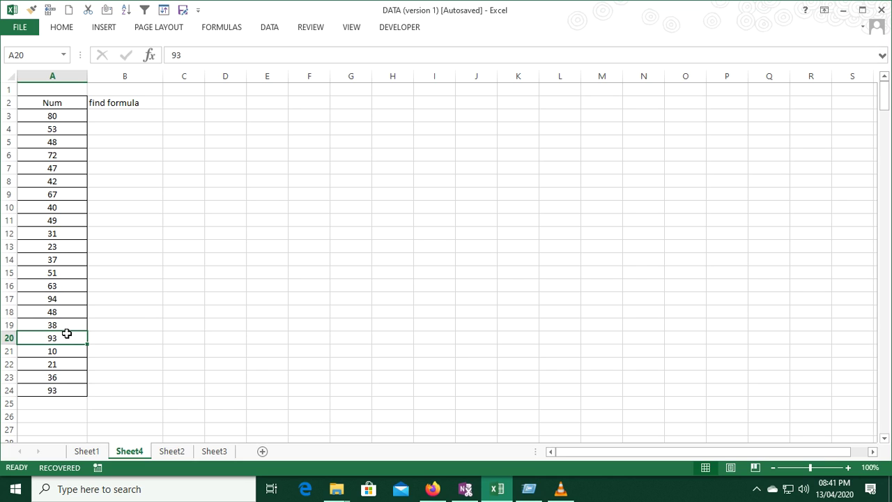
text(=10)
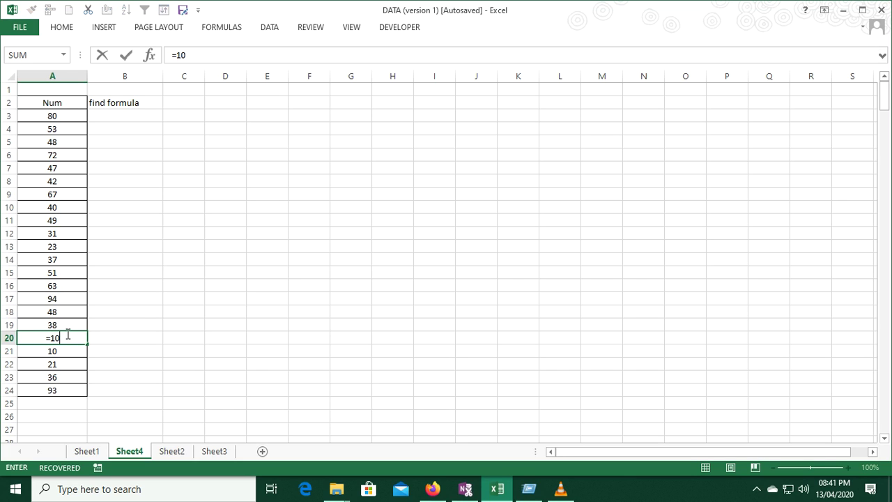
text(/2)
key(Return)
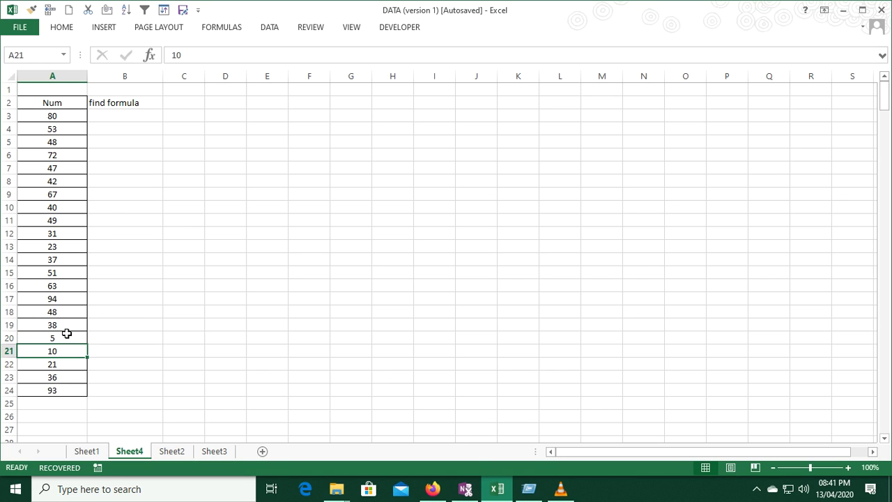
click(49, 390)
text(=)
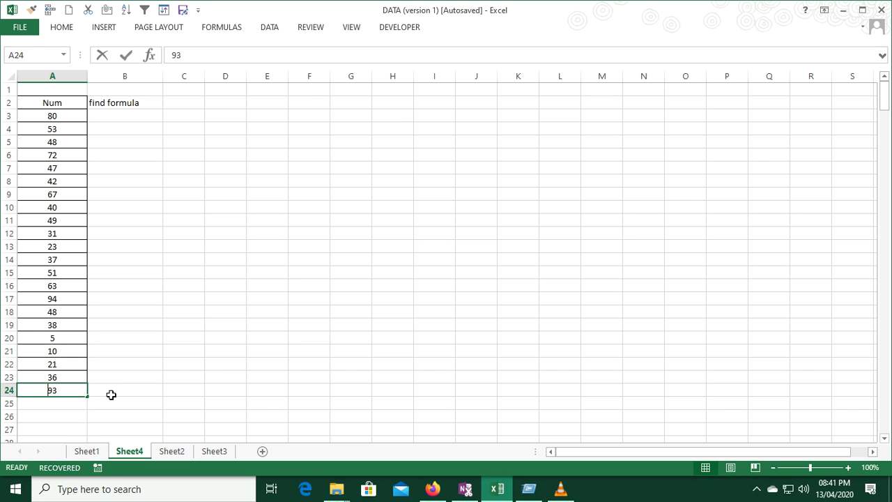
text(1)
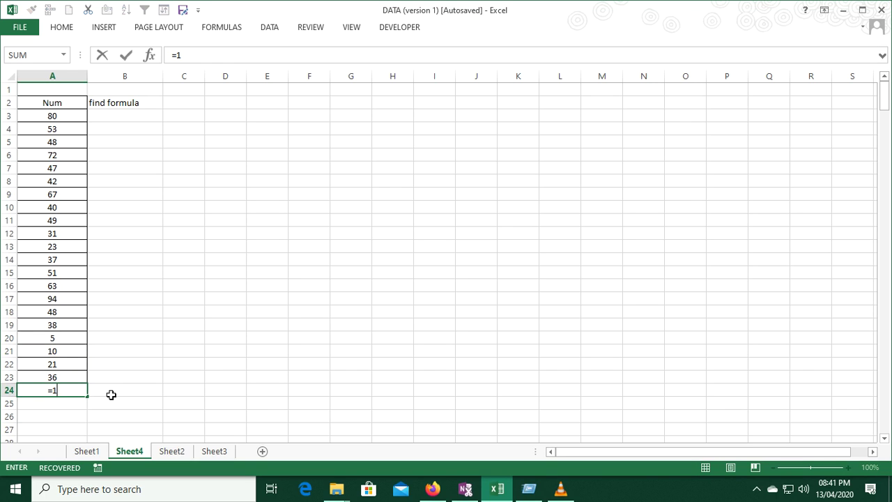
text(5*)
text(2/2)
key(Return)
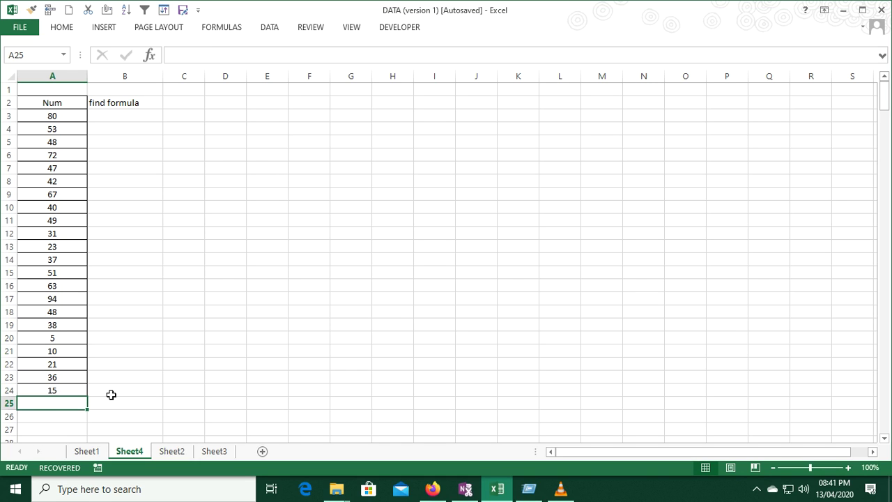
key(Up)
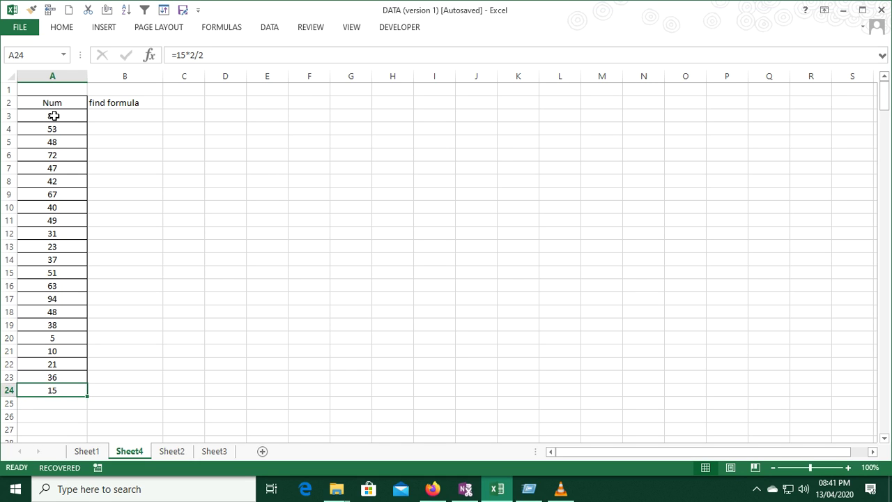
Check the Num cells from A3 downward, selecting the A3:A24 range along the way.
click(53, 117)
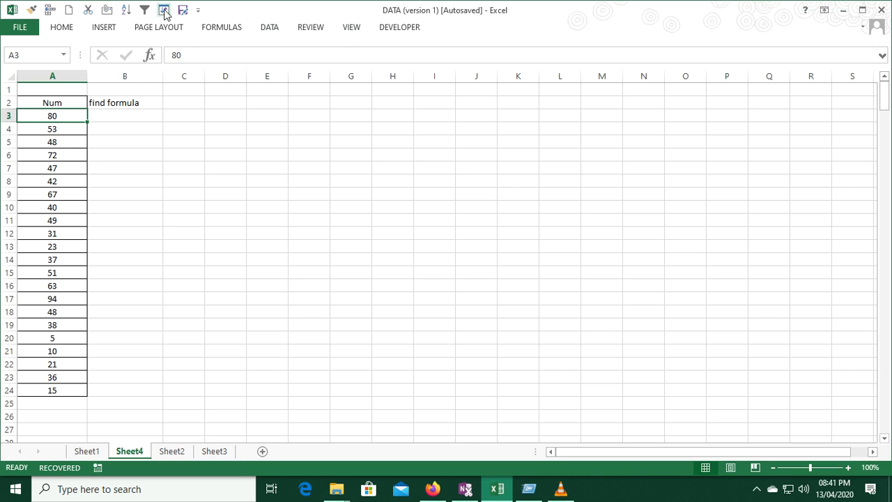
key(Down)
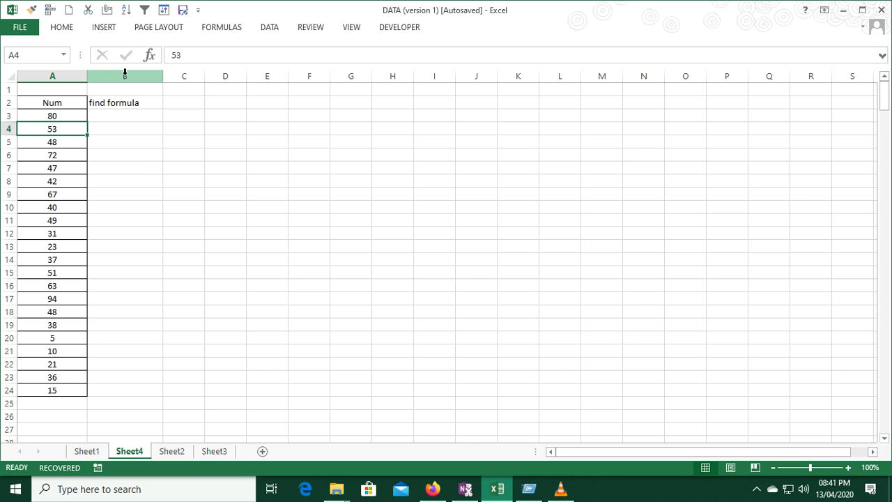
key(Down)
key(Down)
key(Down)
key(Down)
key(Down)
key(Down)
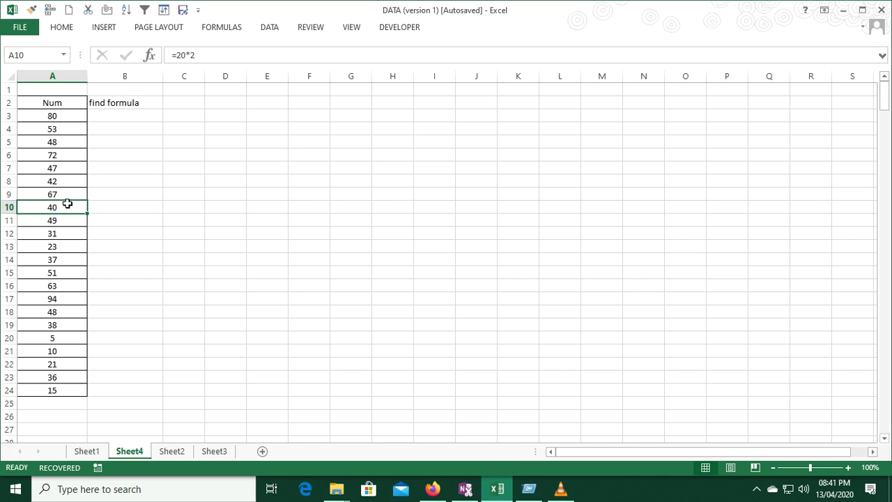
click(62, 118)
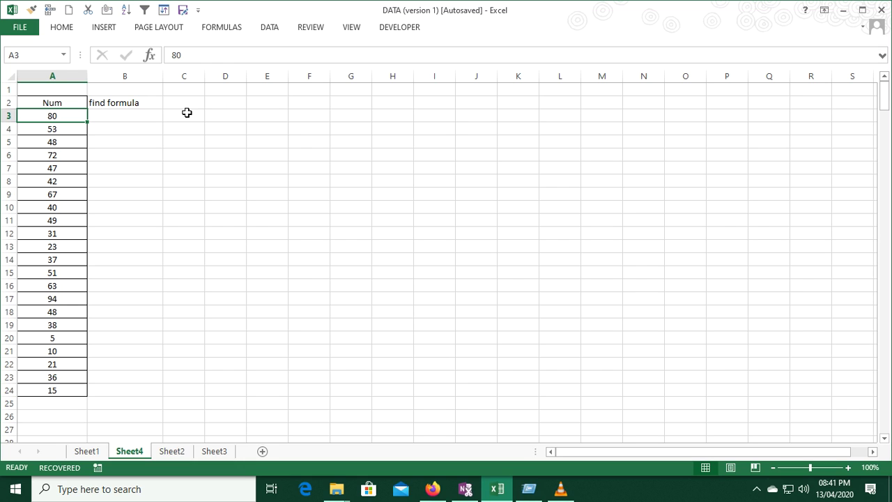
key(ctrl+shift+Down)
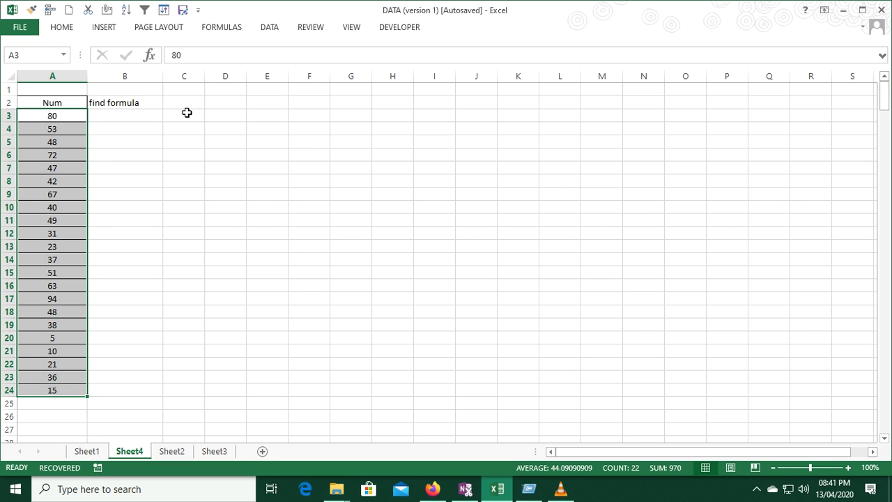
key(Down)
key(Down)
key(Down)
key(Down)
key(Down)
key(Down)
key(Down)
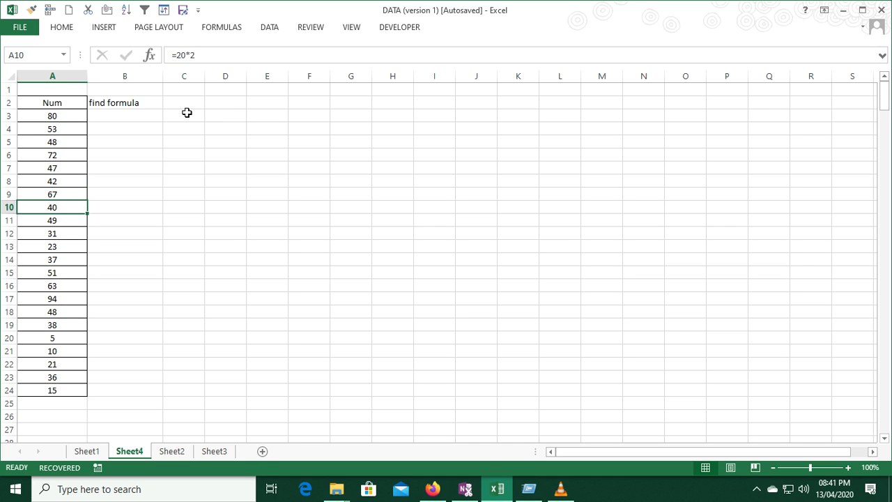
key(Down)
key(Down)
key(Up)
key(Up)
key(Up)
key(Up)
key(Up)
key(Up)
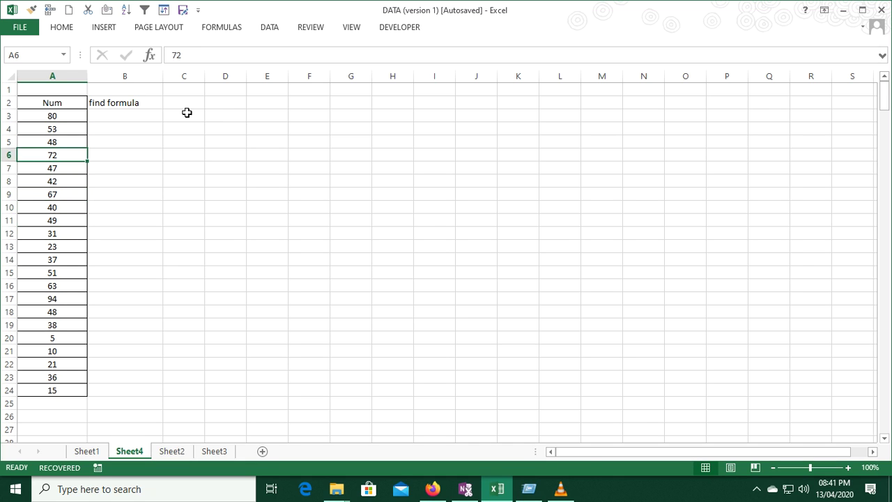
key(Up)
key(Up)
key(Up)
key(ctrl+shift+Down)
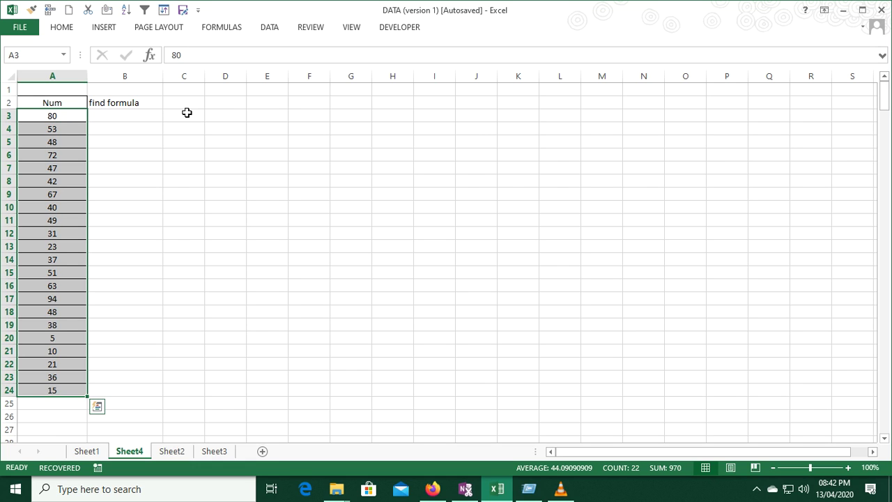
Step through the Num values to A20's =10/2 formula, then head back toward the top.
key(Down)
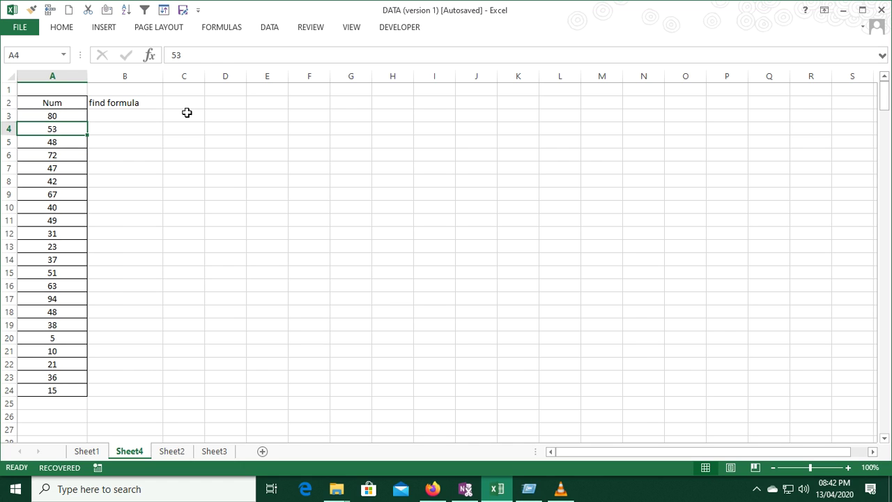
key(Up)
key(Down)
key(Down)
key(Down)
key(Down)
key(Down)
key(Down)
key(Down)
key(Down)
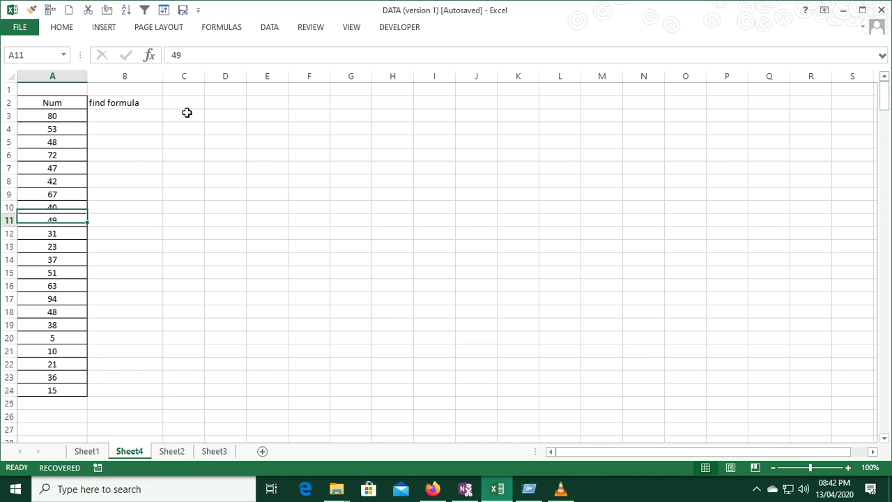
key(Down)
key(Down)
key(Down)
key(Down)
key(Down)
key(Down)
key(Down)
key(Down)
key(Down)
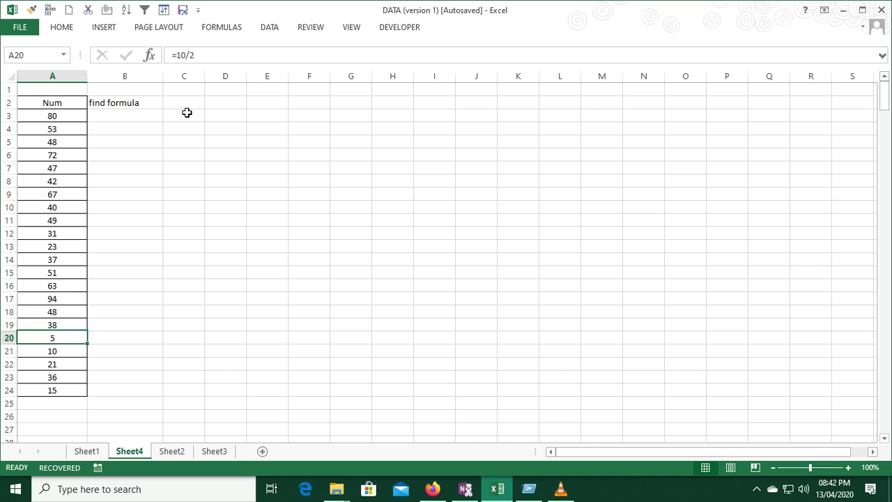
key(Down)
key(Down)
key(Up)
key(Up)
key(Up)
key(Up)
key(Up)
key(Up)
key(Up)
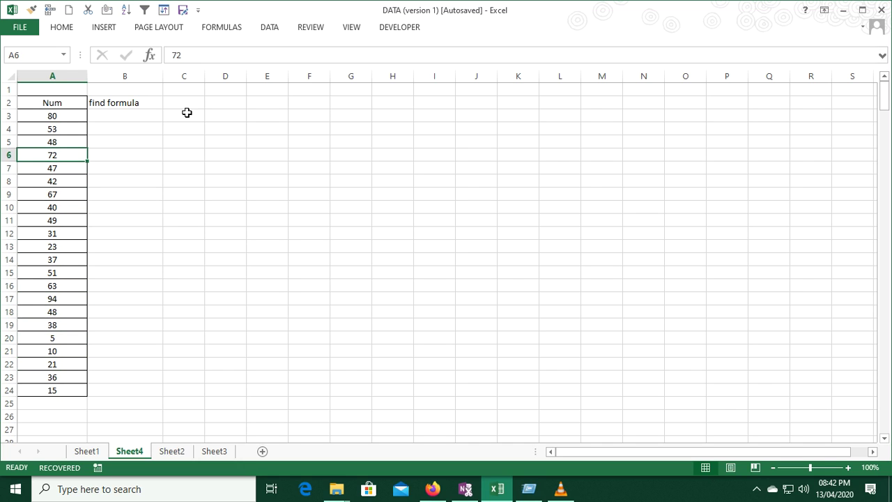
key(Up)
key(Up)
key(Up)
key(Right)
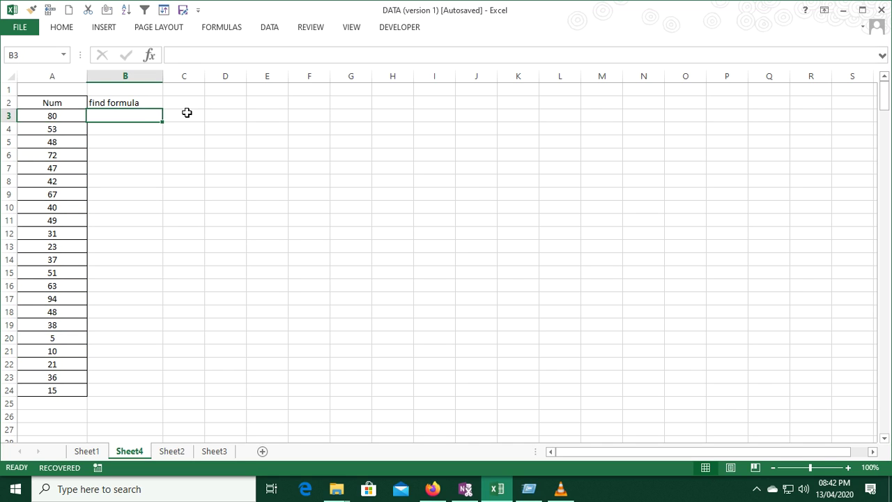
key(Up)
Delete the find formula note in B2 and select the Num values A3:A24.
key(Delete)
key(Left)
key(Down)
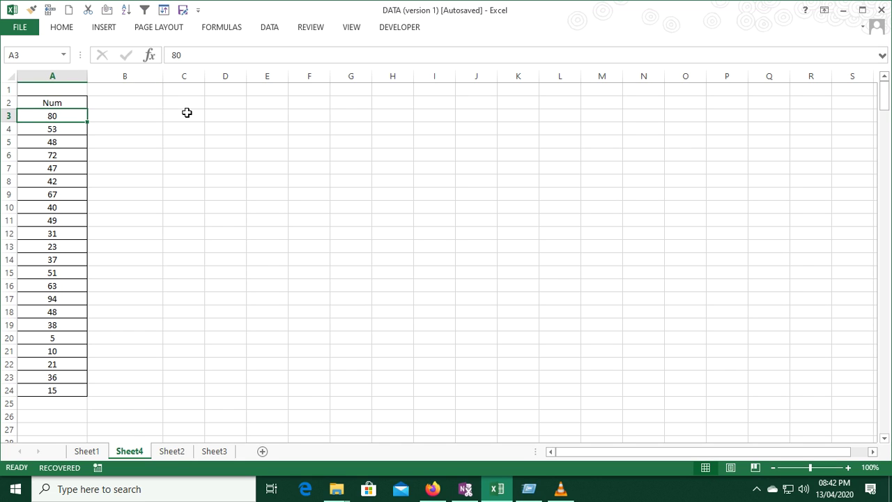
key(ctrl+shift+Down)
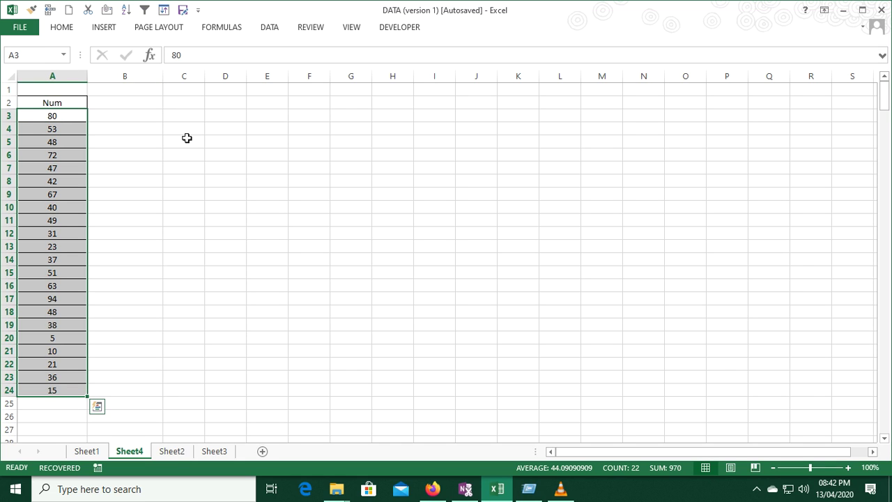
Open Find & Select on the Home tab, cancel Go To Special, and reopen Find & Select.
click(62, 27)
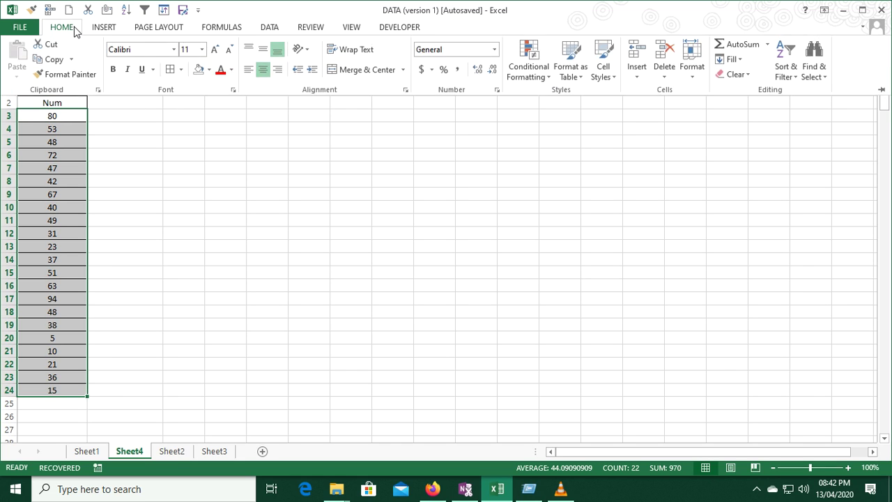
click(823, 78)
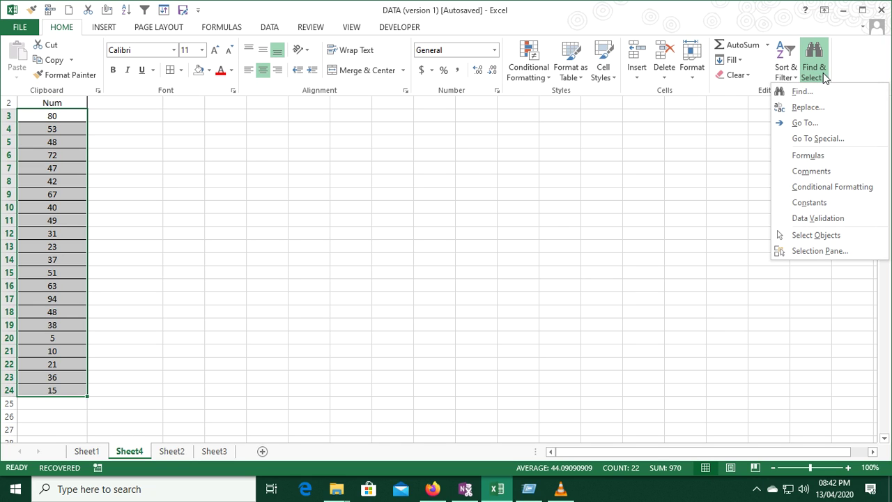
click(813, 139)
click(697, 286)
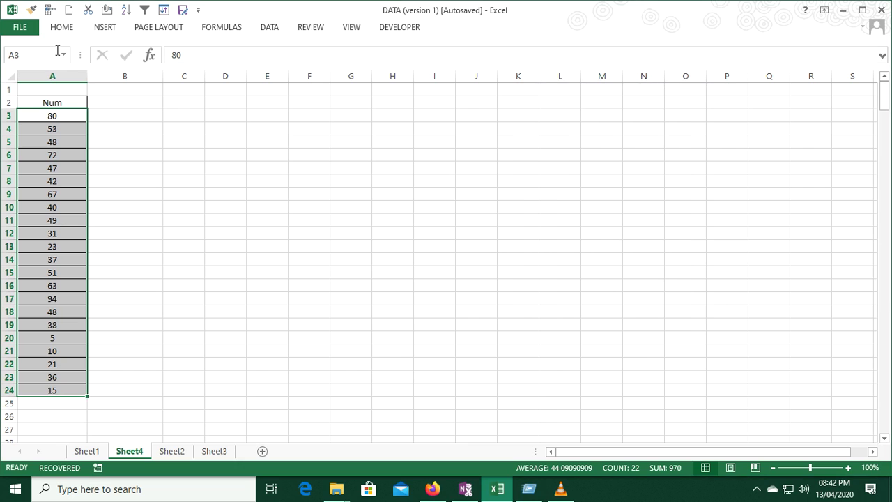
click(60, 28)
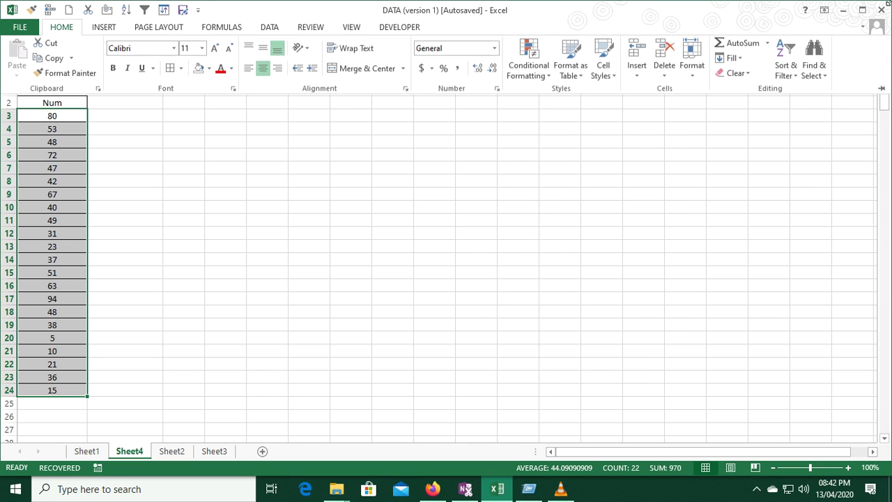
click(821, 77)
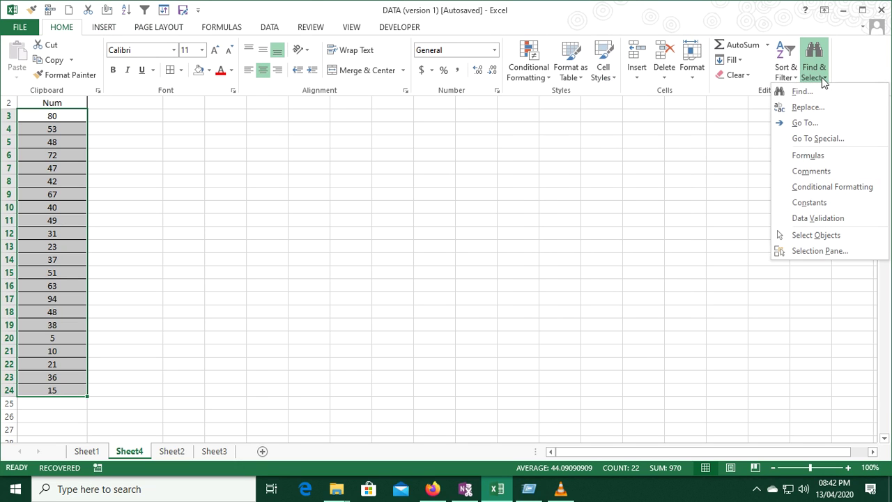
Use Go To > Special > Formulas to select the formula cells A10, A20 and A24.
click(808, 124)
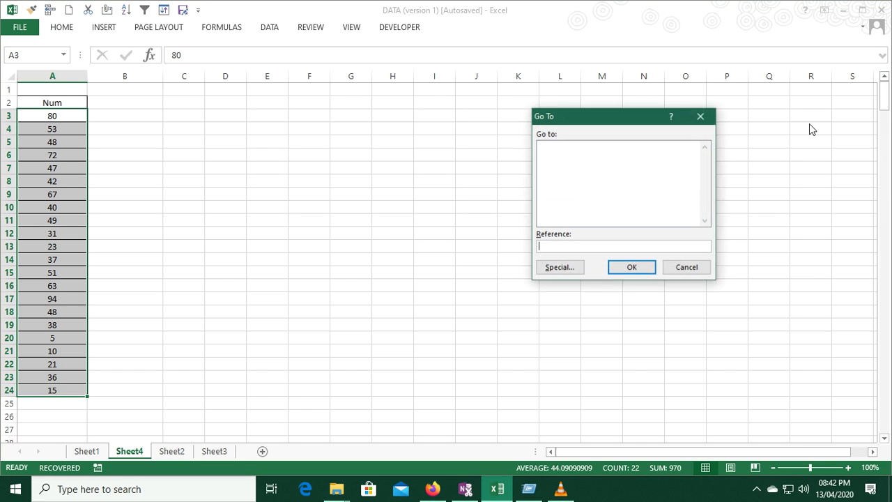
drag(641, 119, 511, 165)
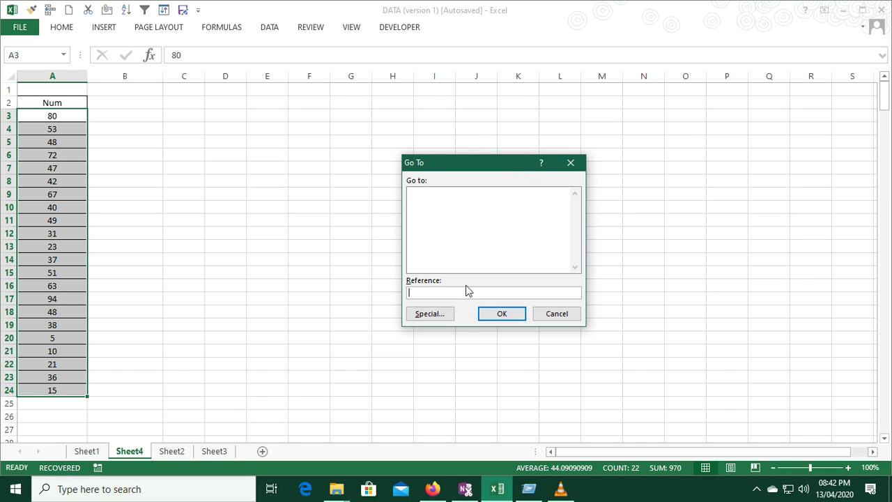
click(425, 312)
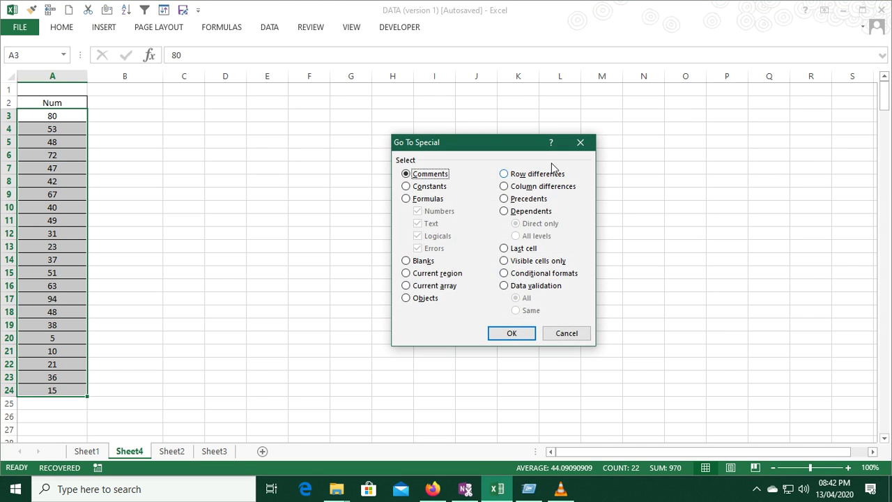
click(408, 200)
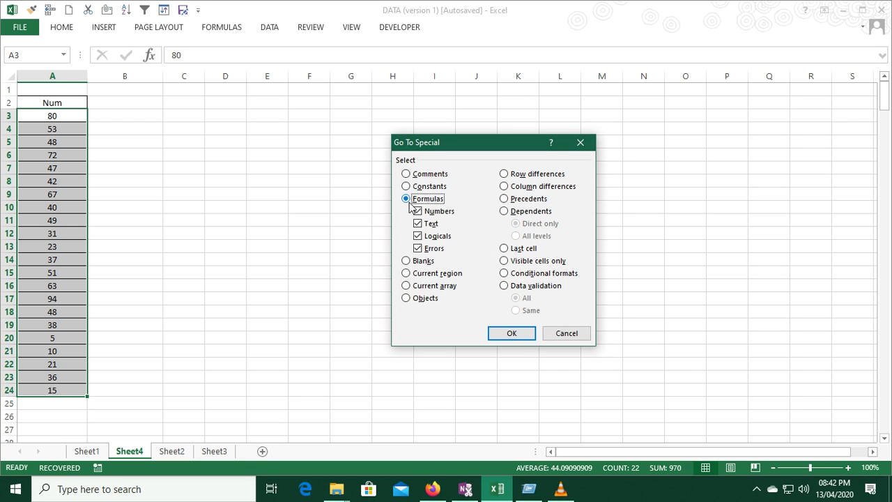
click(511, 333)
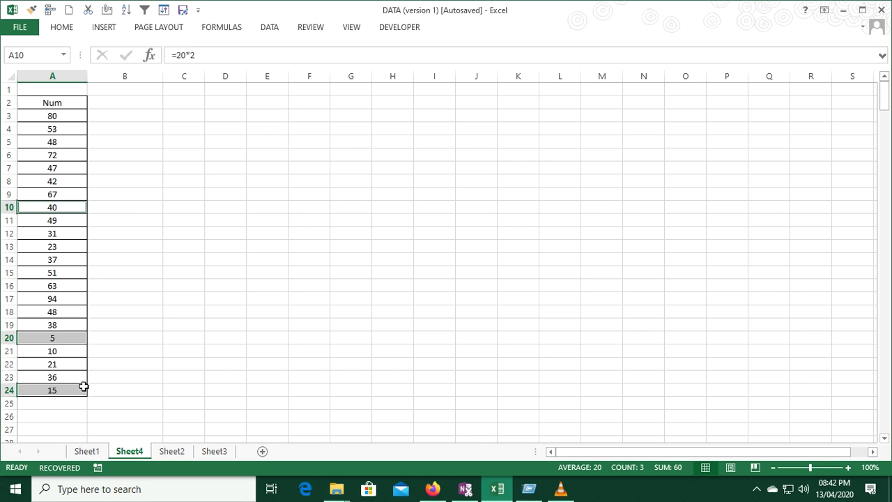
Fill the selected formula cells red.
click(59, 28)
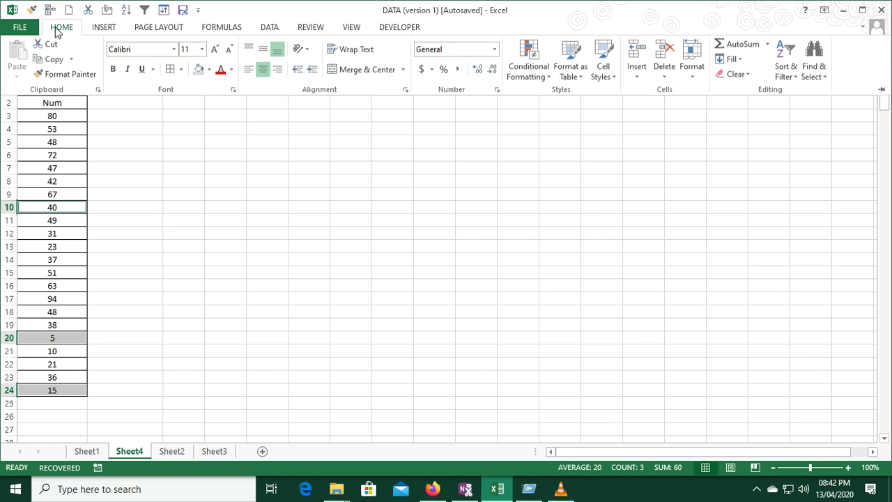
click(209, 70)
click(209, 163)
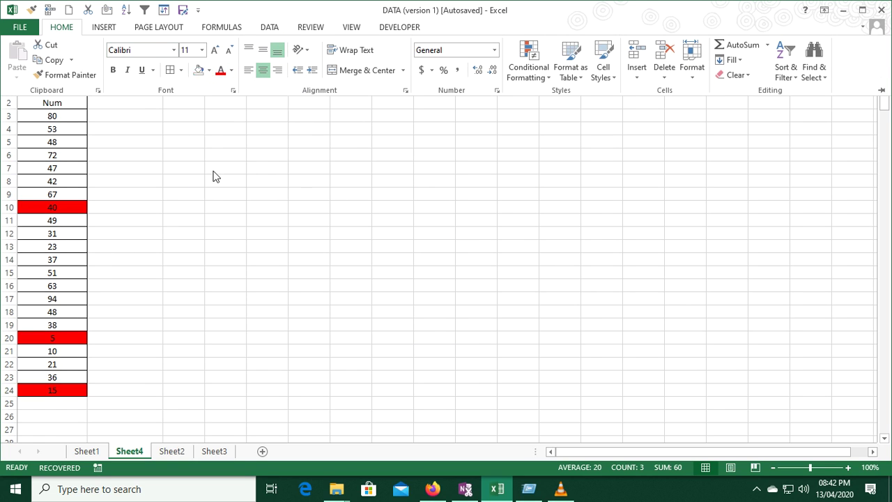
Check the red cells' formulas in A10, A20 and A24, then add a filter on the Num header.
click(64, 207)
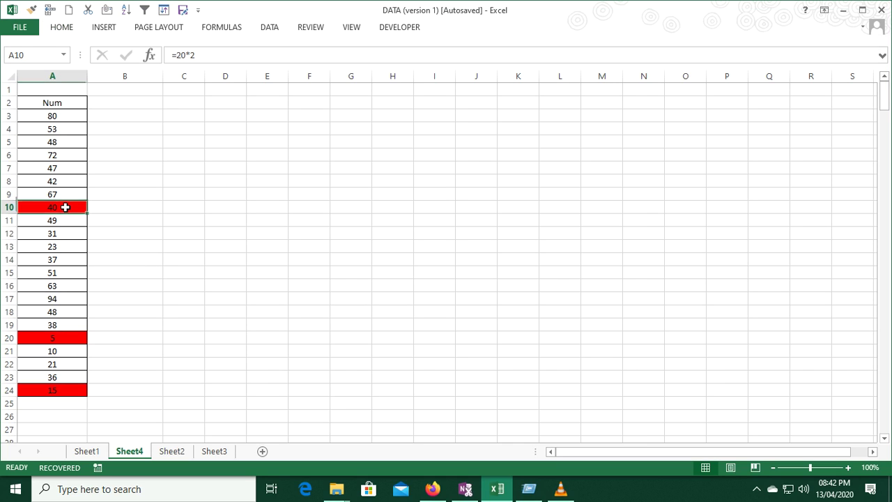
click(55, 338)
click(56, 389)
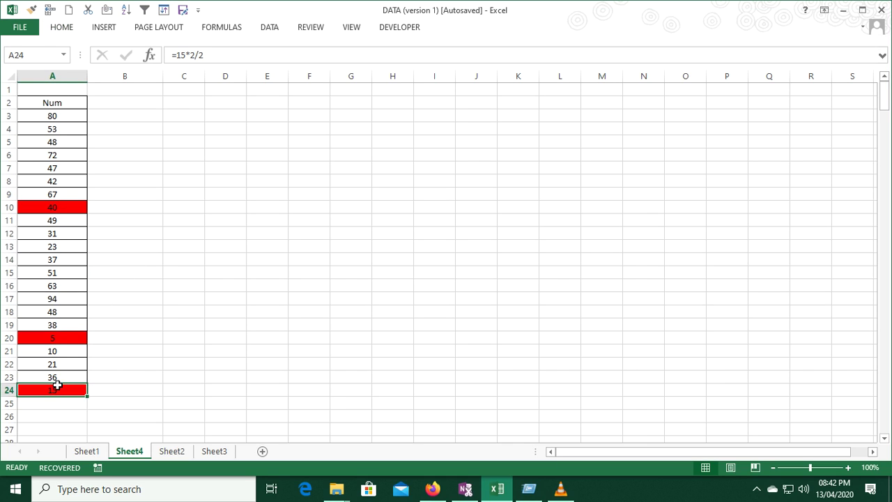
click(50, 337)
click(51, 209)
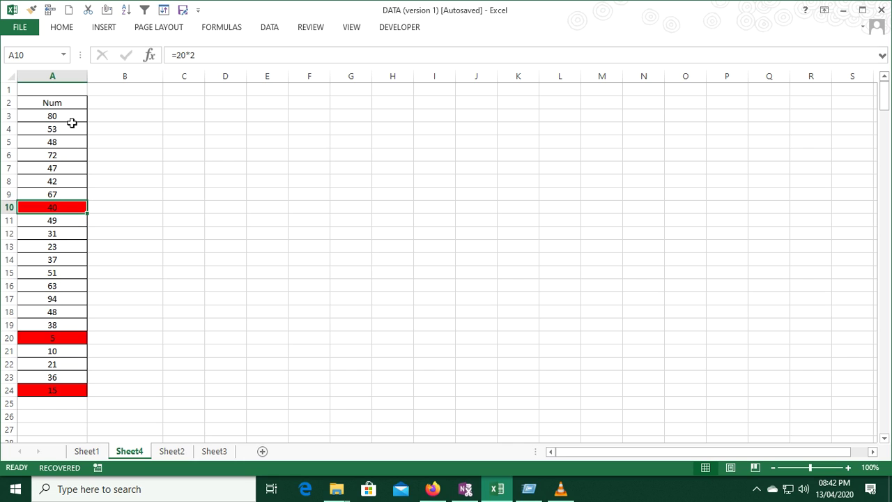
click(54, 102)
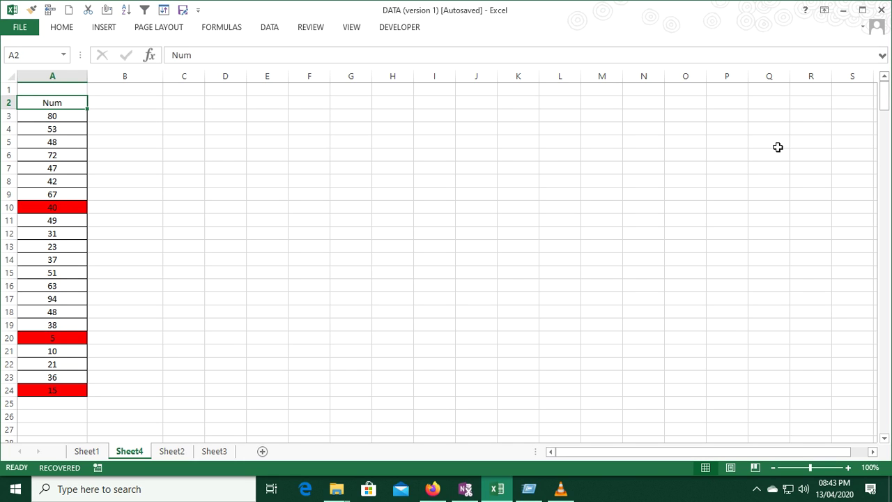
key(ctrl+shift+l)
Sort the Num column by red cell colour and step through the red cells at the top.
click(81, 103)
mouse_move(96, 152)
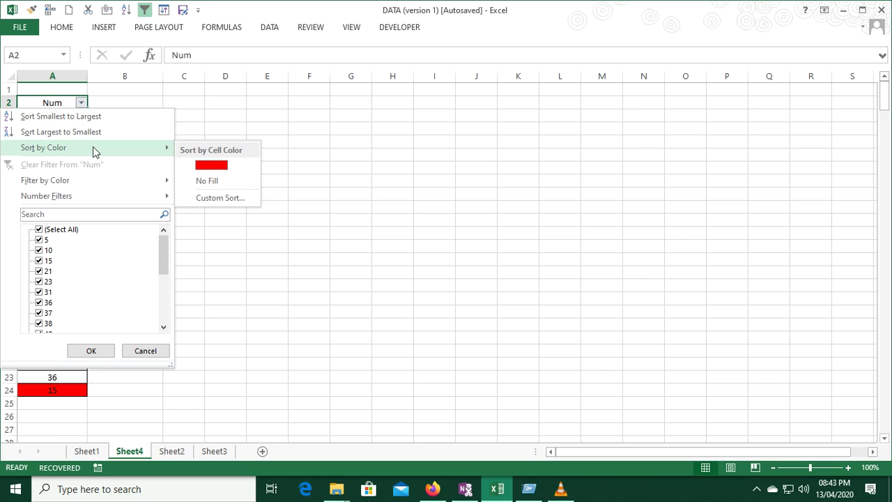
click(211, 165)
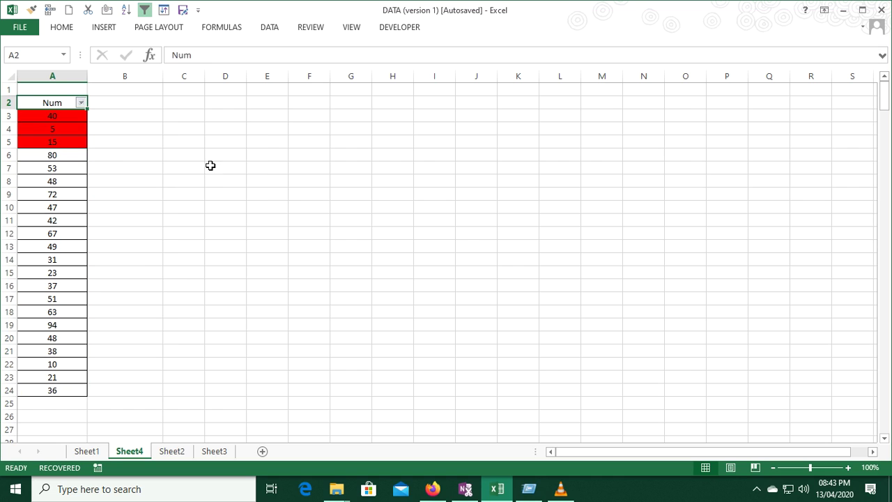
click(50, 120)
key(Down)
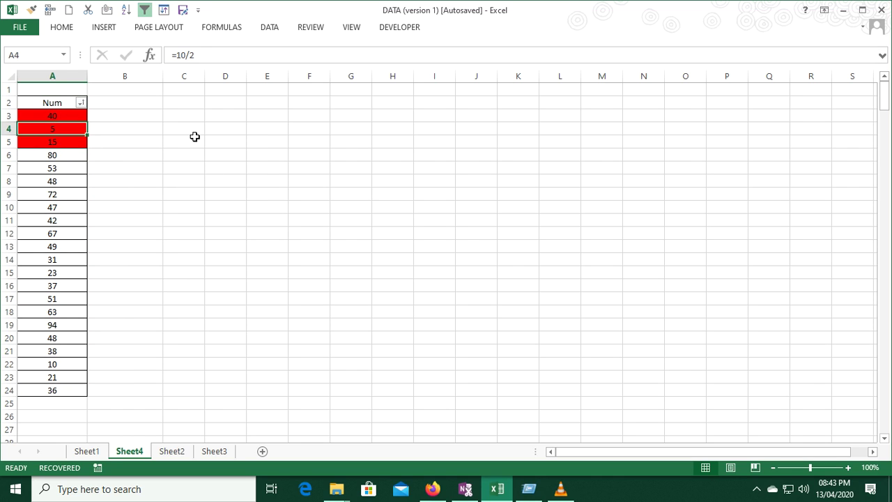
key(Down)
key(Down)
key(Up)
key(Up)
key(Up)
key(Up)
key(Down)
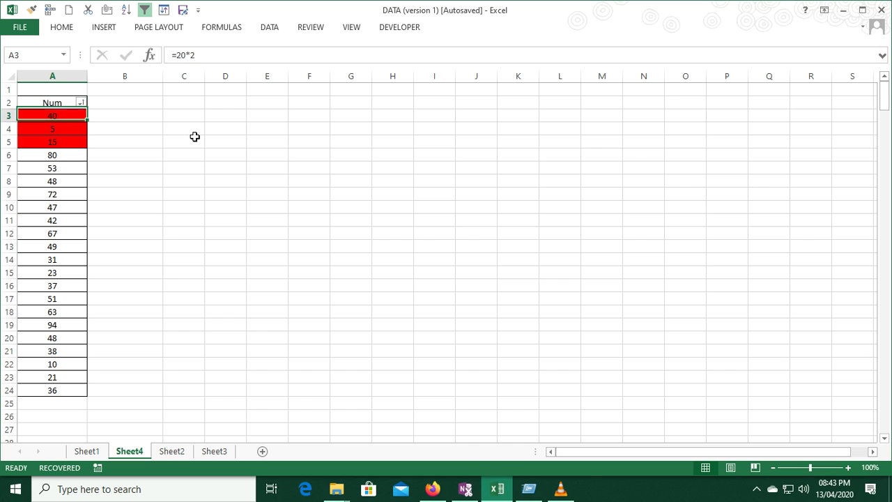
Undo the colour sort and turn off the filter on the Num header.
key(ctrl+z)
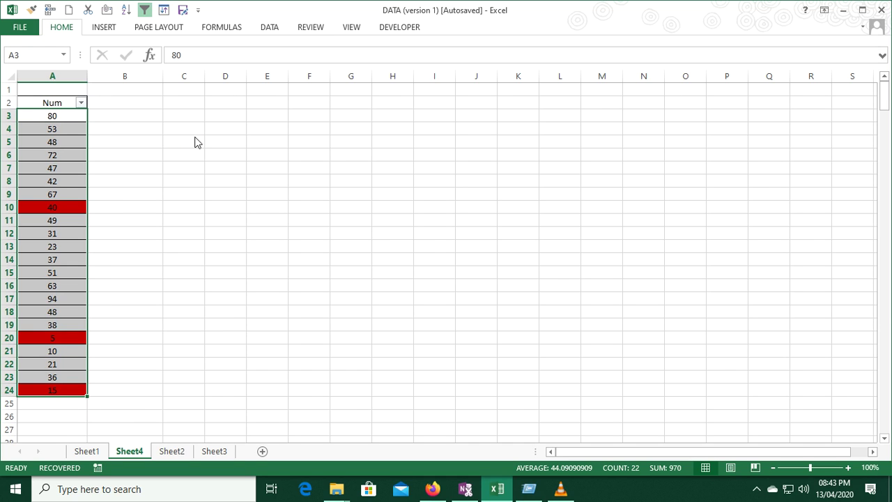
key(ctrl+z)
key(ctrl+y)
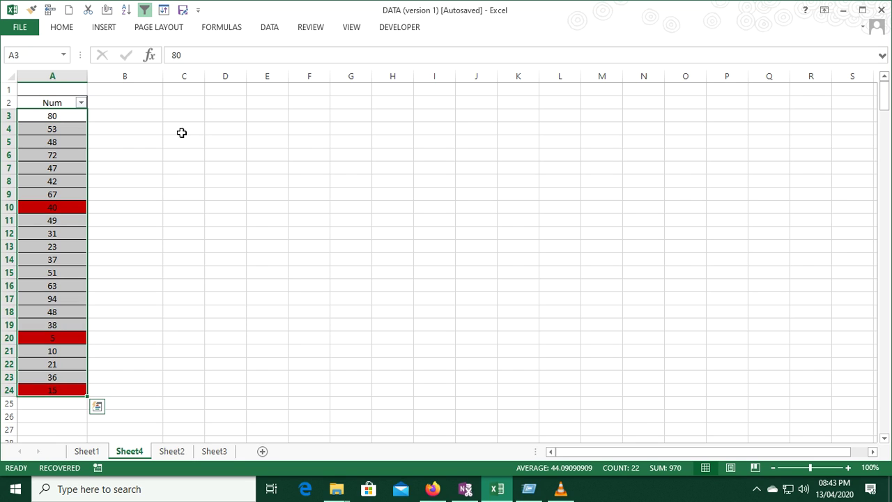
key(ctrl+y)
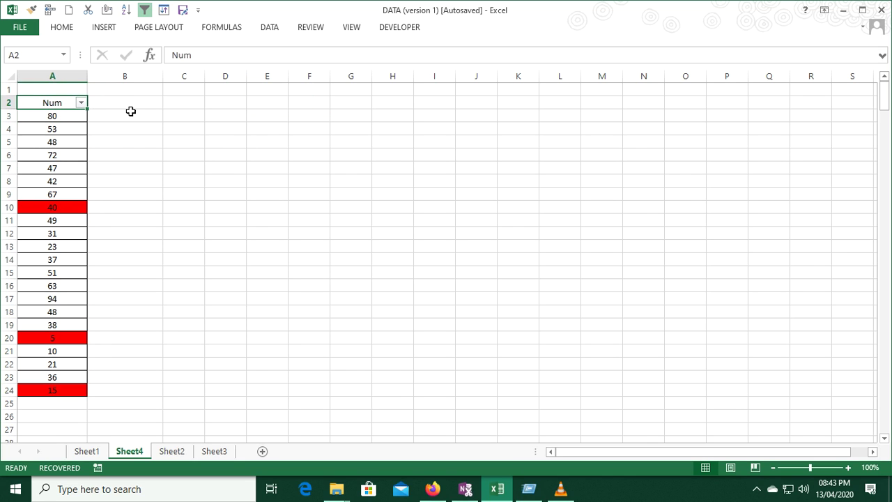
key(ctrl+shift+l)
Title B2 'Header' and enter =FORMULATEXT(A3) in B3.
click(131, 111)
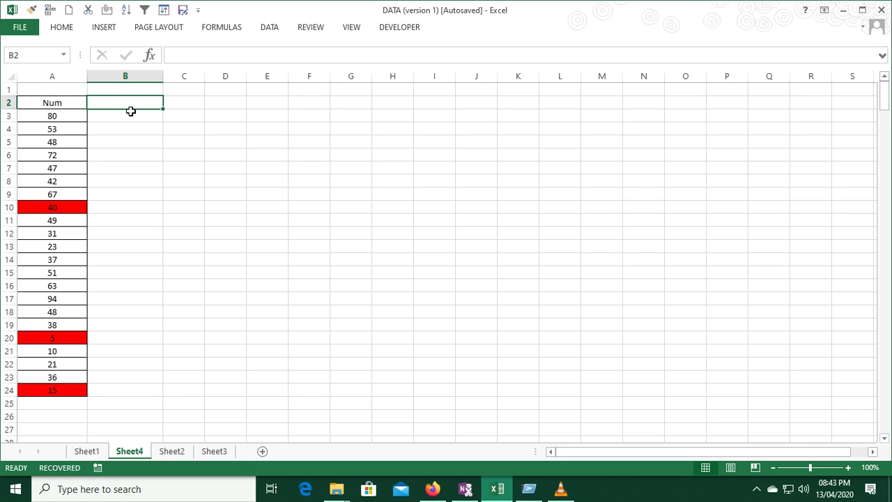
text(Header)
key(Return)
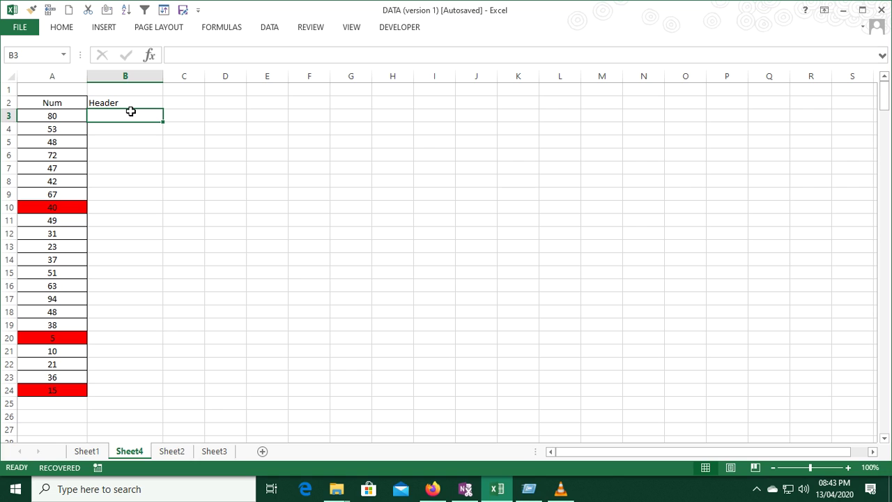
text(=foi)
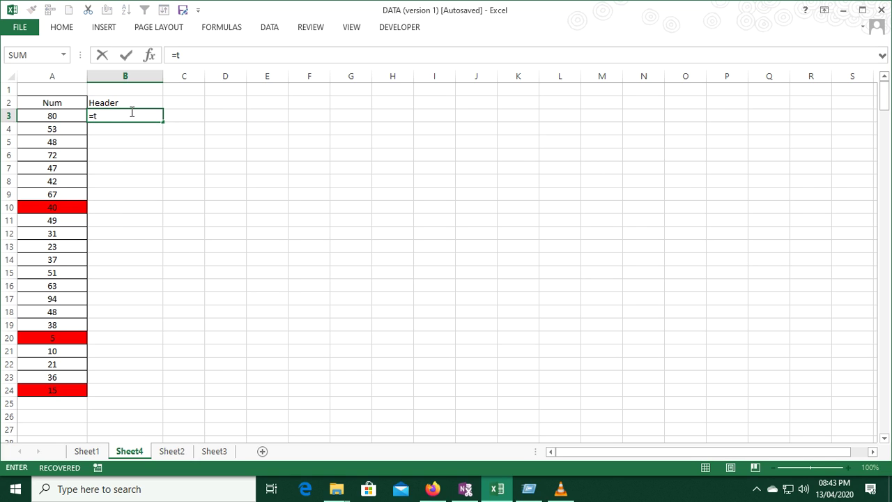
text(r)
key(BackSpace)
key(BackSpace)
text(r)
key(Down)
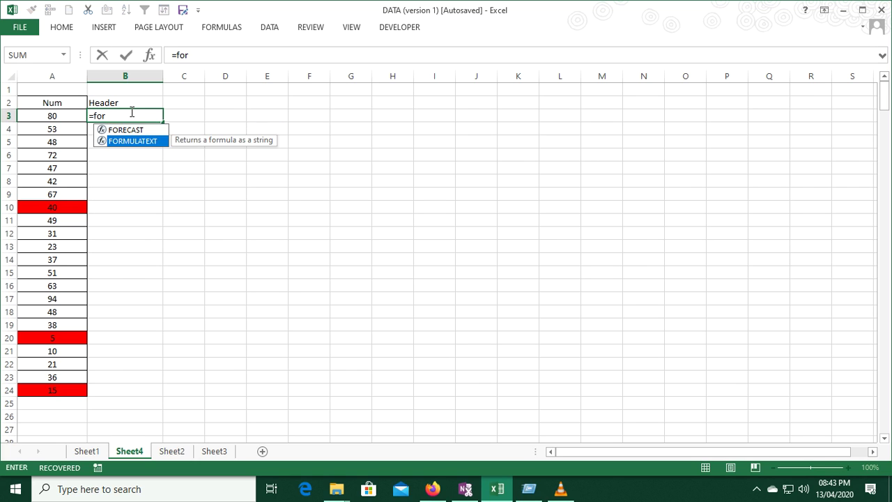
key(Tab)
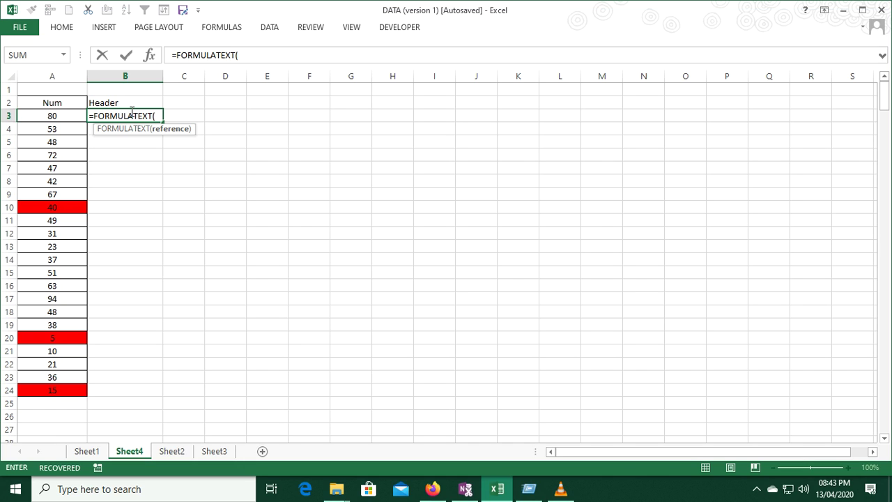
key(Left)
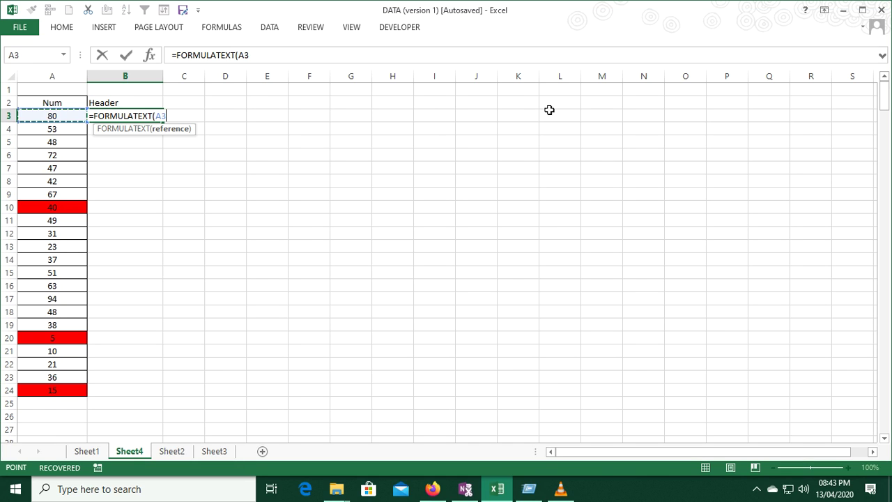
key(Return)
Fill the FORMULATEXT formula down B3:B24.
key(Left)
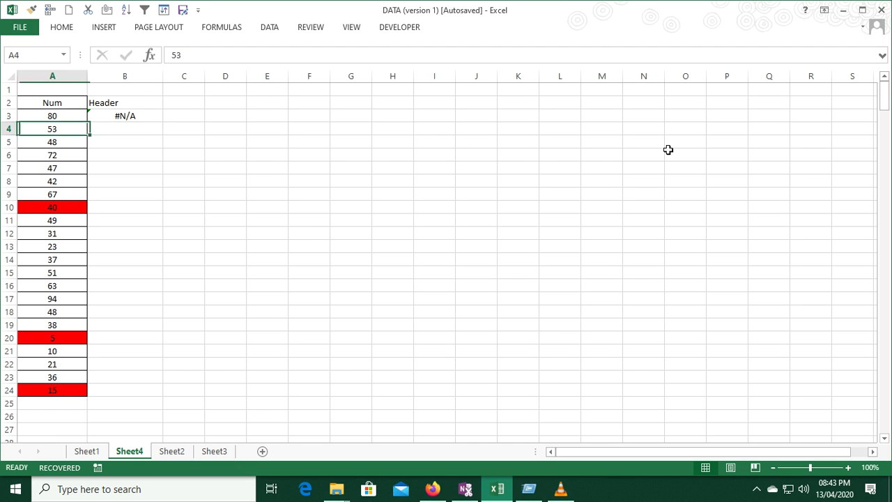
key(ctrl+Down)
key(Right)
key(ctrl+shift+Up)
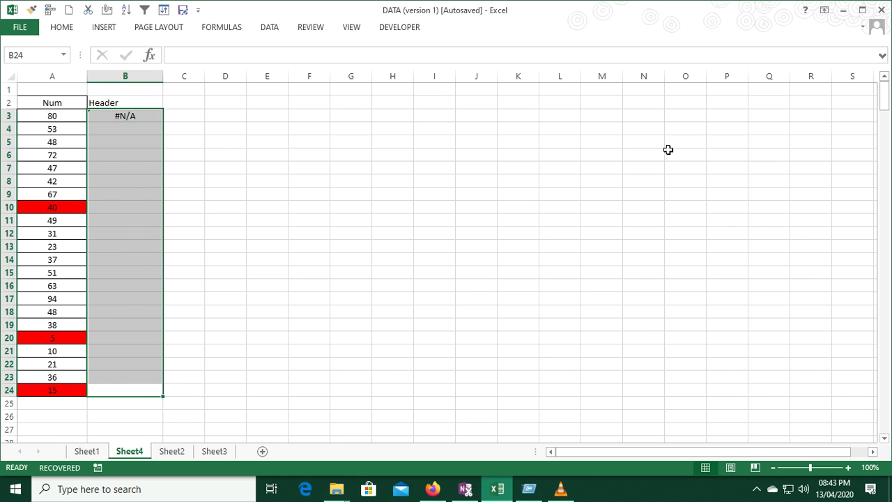
key(ctrl+d)
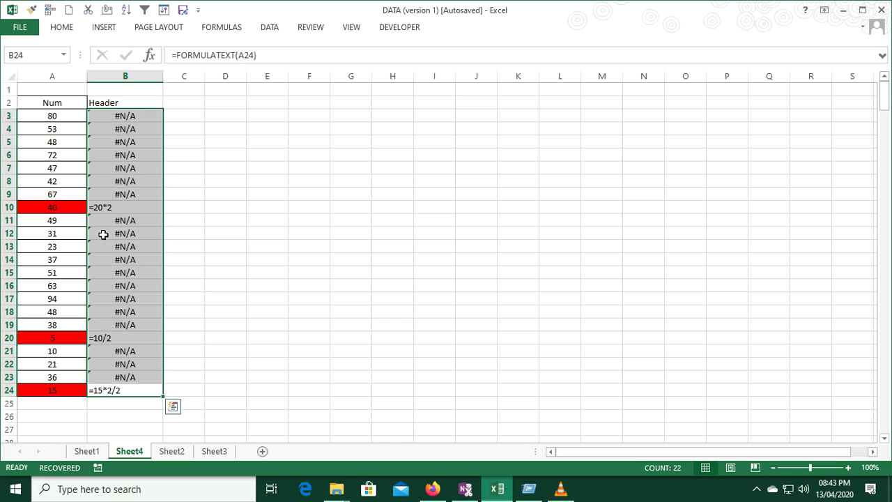
Check the formula text in B10, B20 and B24, then filter the Num and Header columns.
click(128, 207)
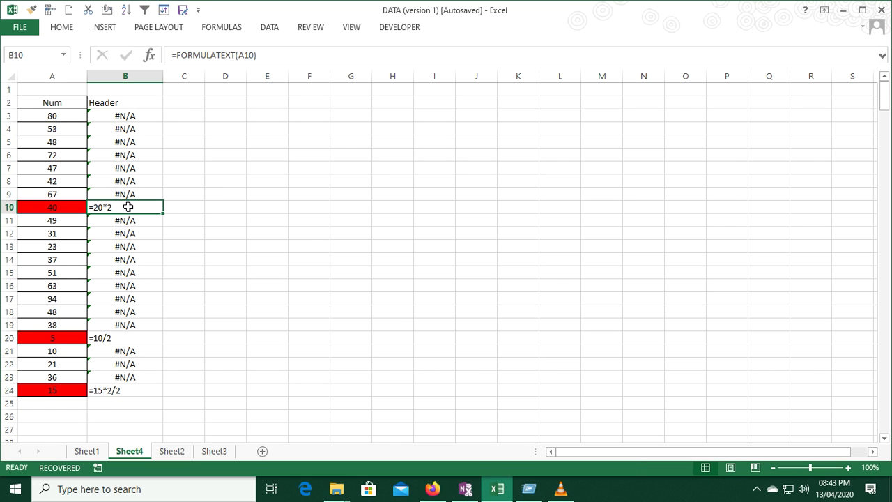
click(116, 290)
click(105, 342)
click(112, 390)
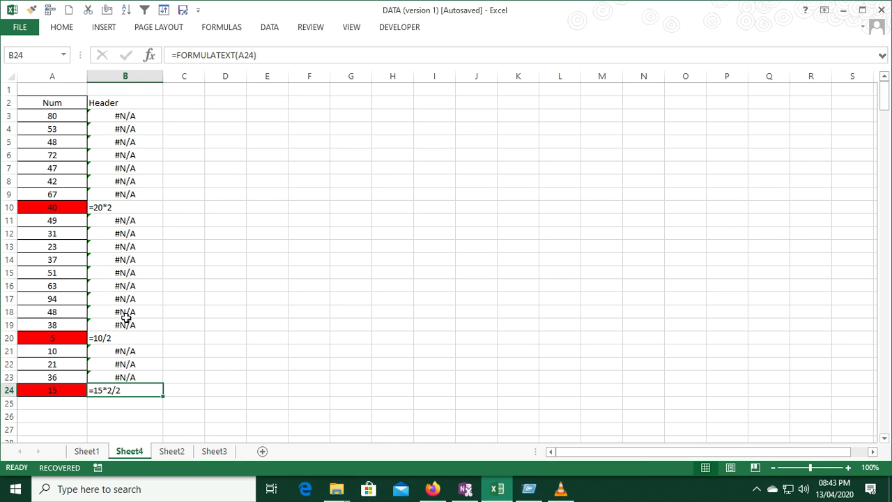
click(118, 114)
click(130, 101)
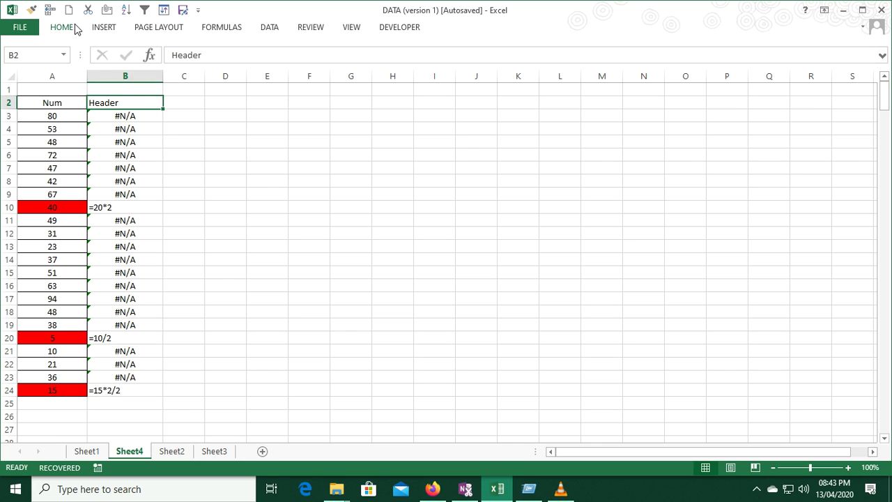
key(ctrl+shift+l)
click(156, 103)
click(53, 272)
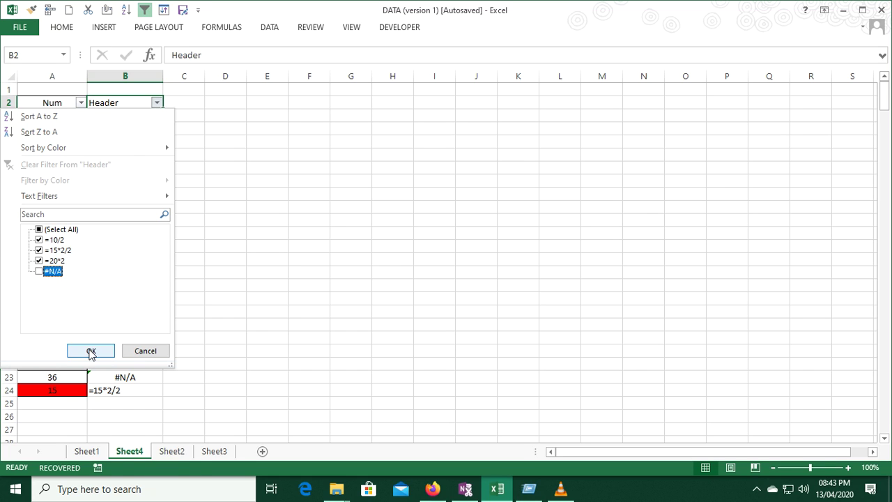
click(91, 352)
click(93, 114)
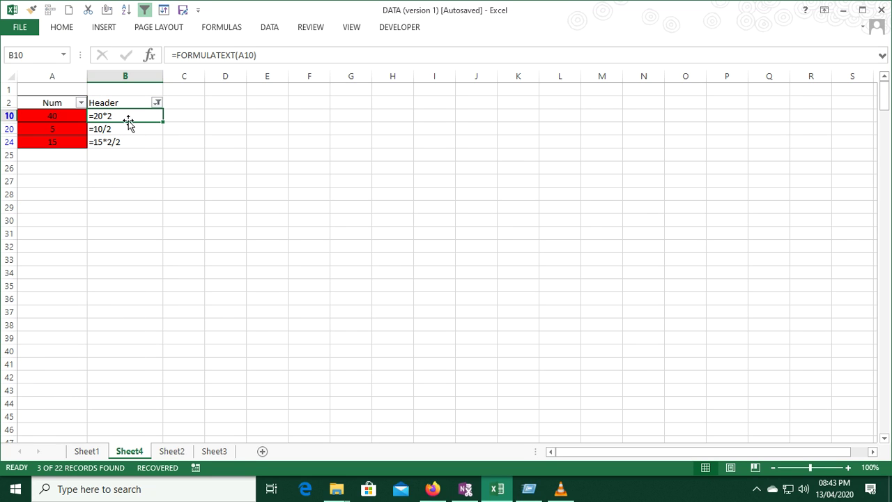
key(shift+space)
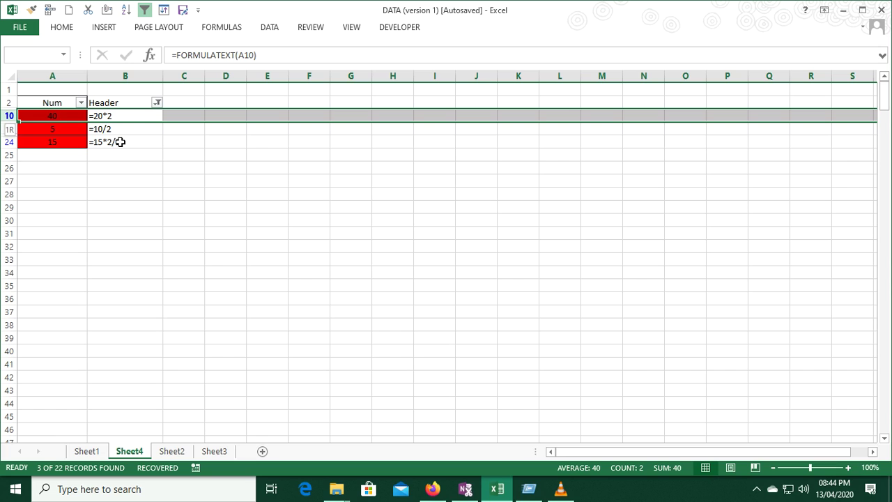
key(shift+Down)
key(shift+Down)
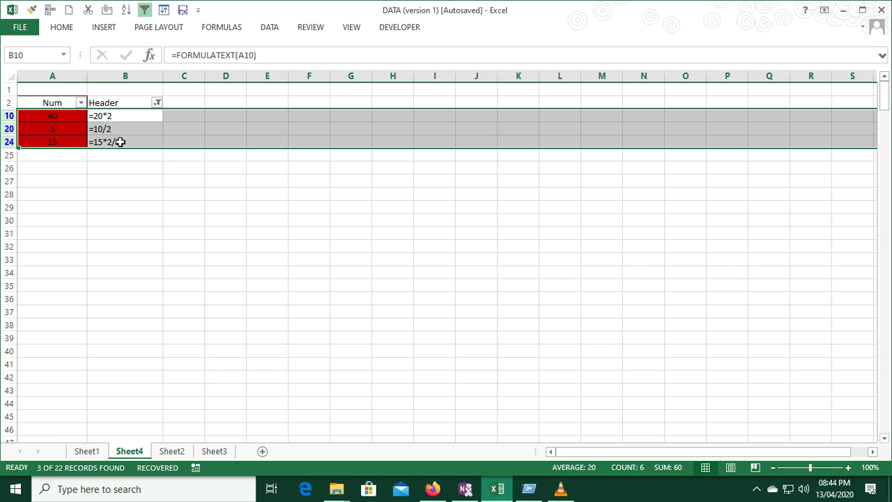
key(Up)
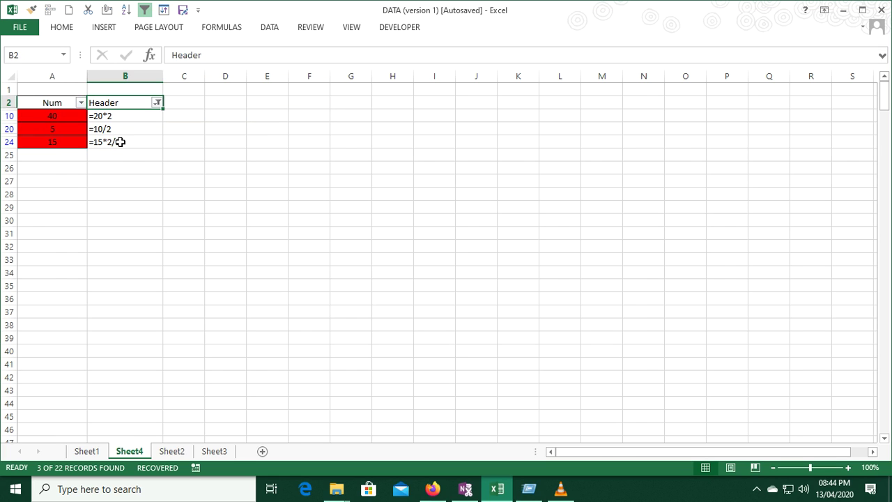
key(alt+a)
key(c)
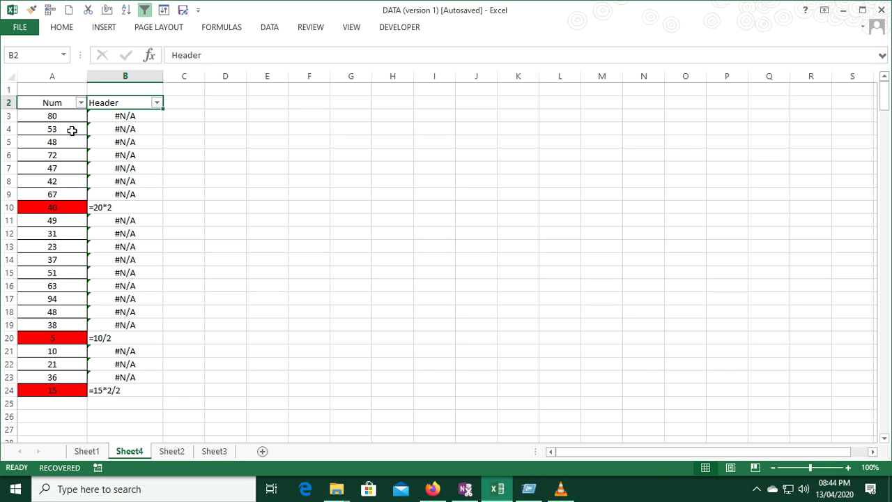
click(66, 213)
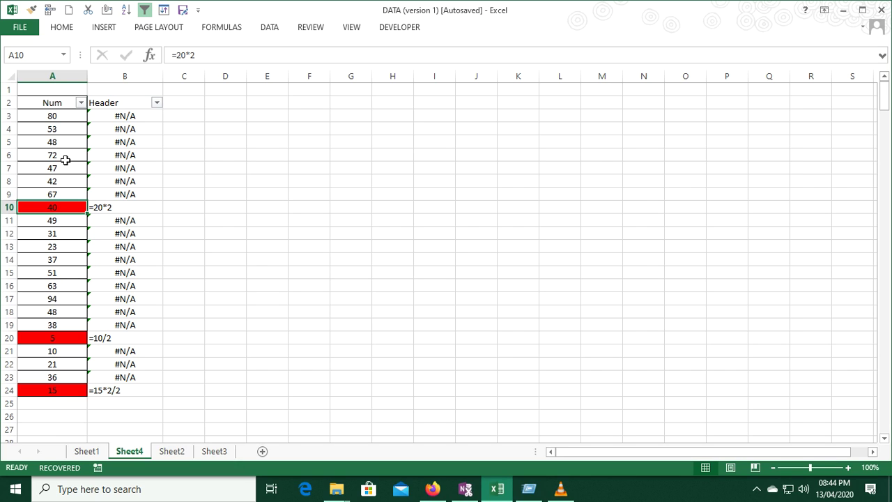
click(123, 116)
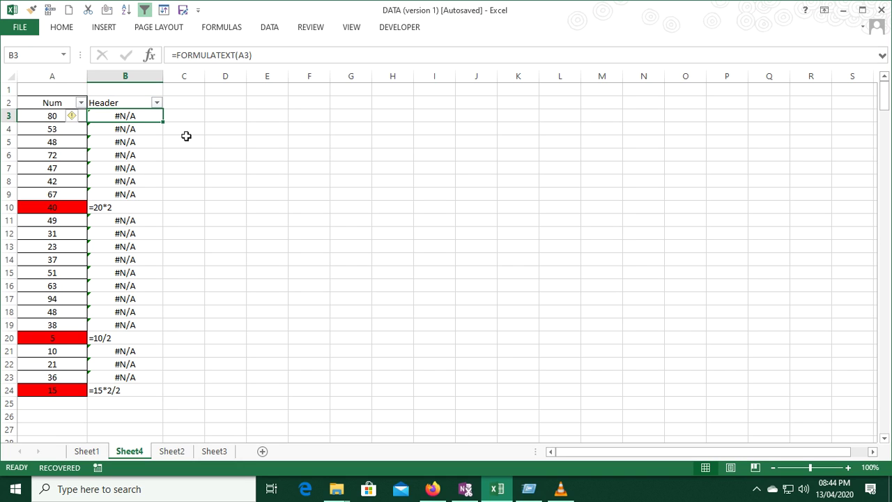
drag(235, 54, 143, 56)
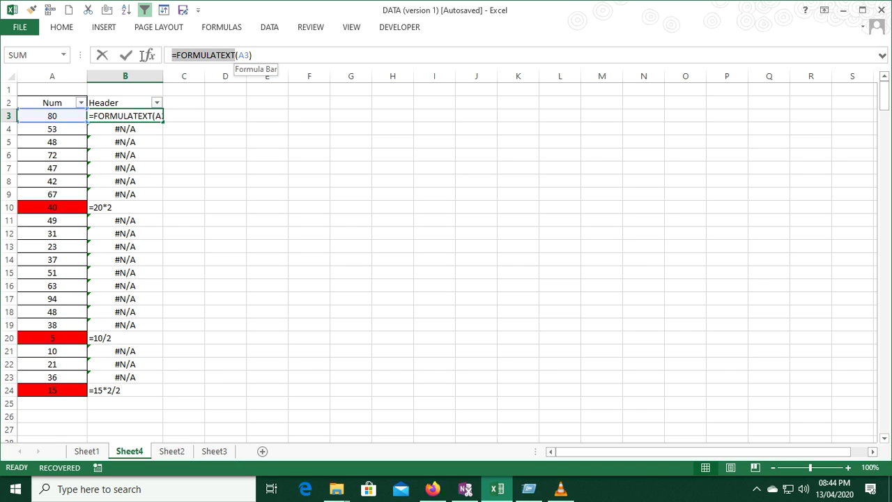
text(=IFNA()
key(Escape)
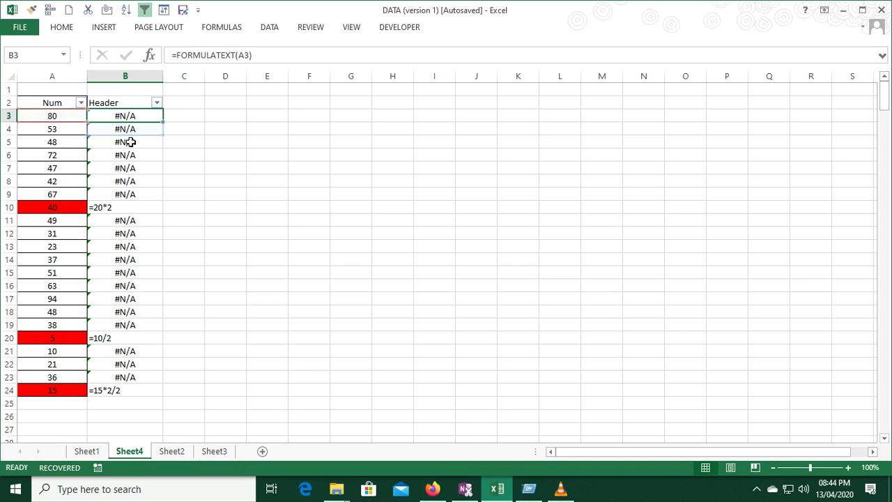
click(123, 209)
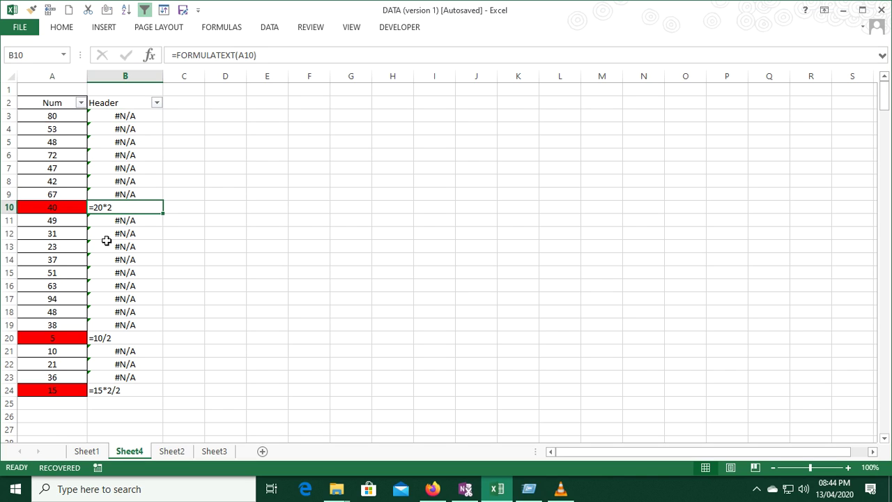